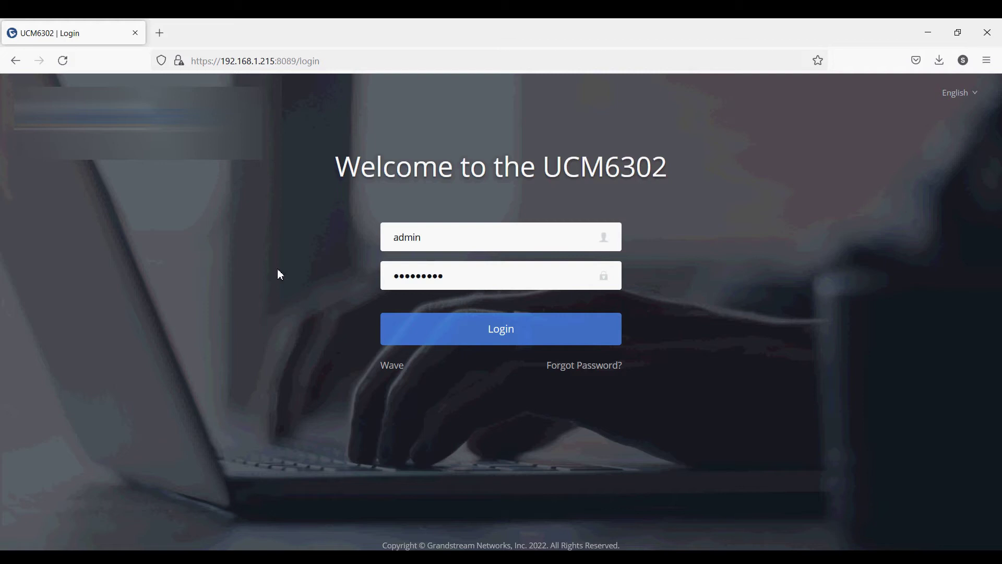
Step: Sign in to the UCM6302 web interface as admin
left_click(439, 330)
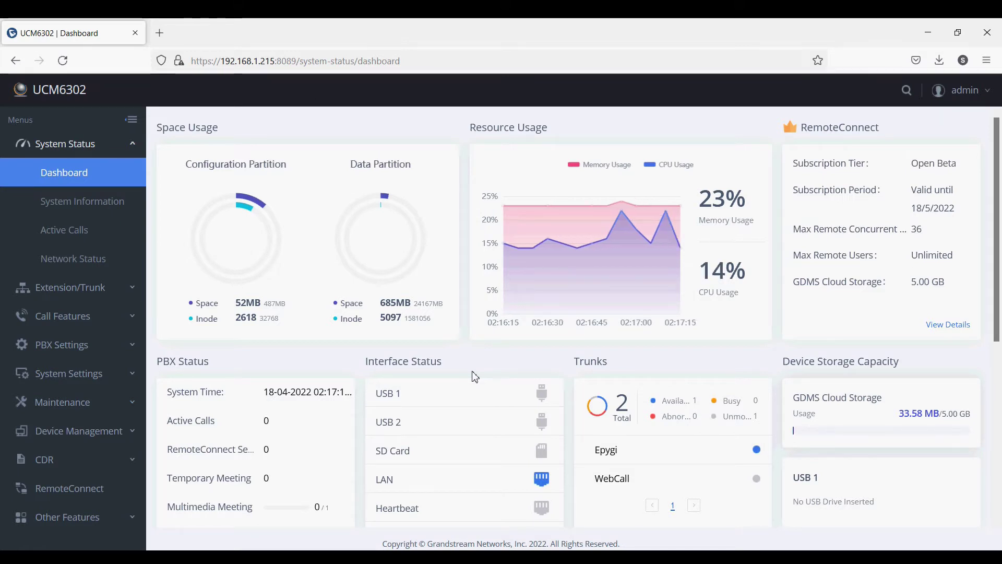
Step: In a new tab, search 'core mini sftp' and open the Core FTP server download page
key("ctrl+t")
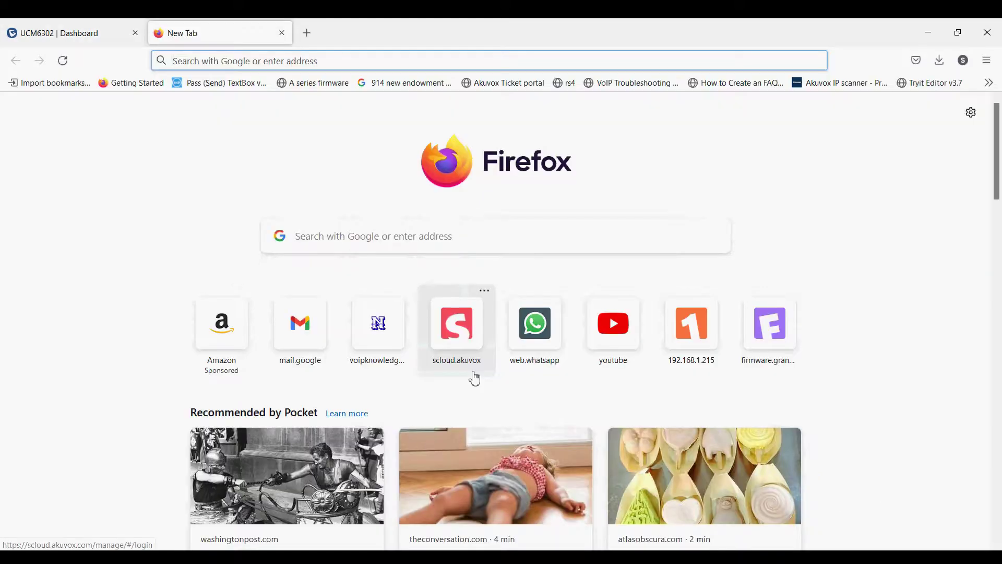
type("core")
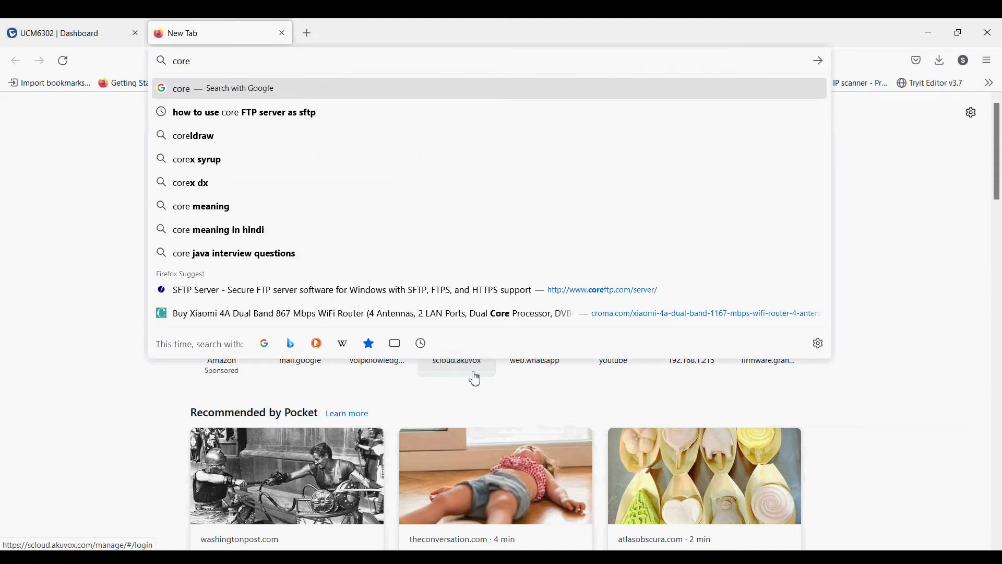
type(" minn")
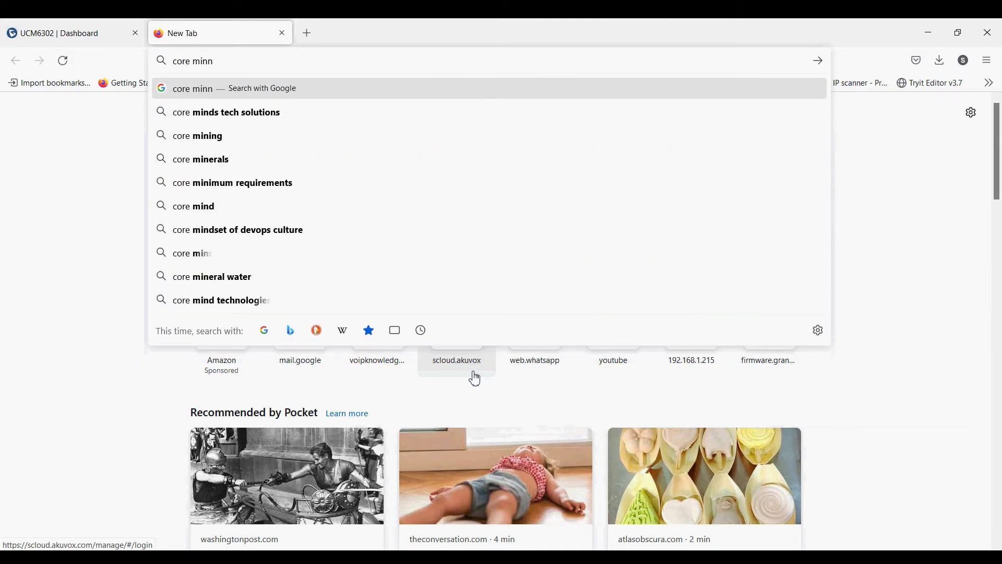
key("BackSpace")
type("i sft")
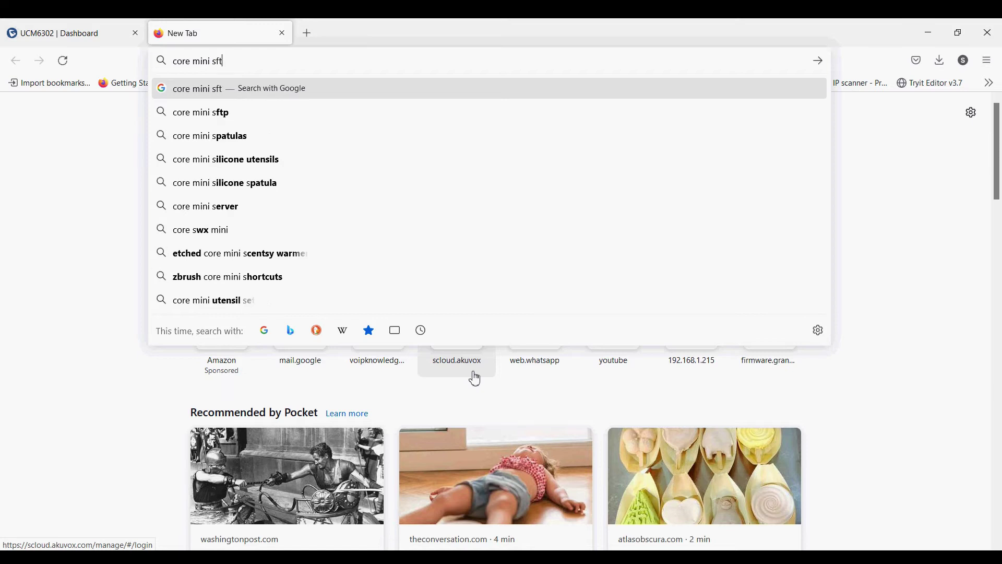
type("p")
key("Return")
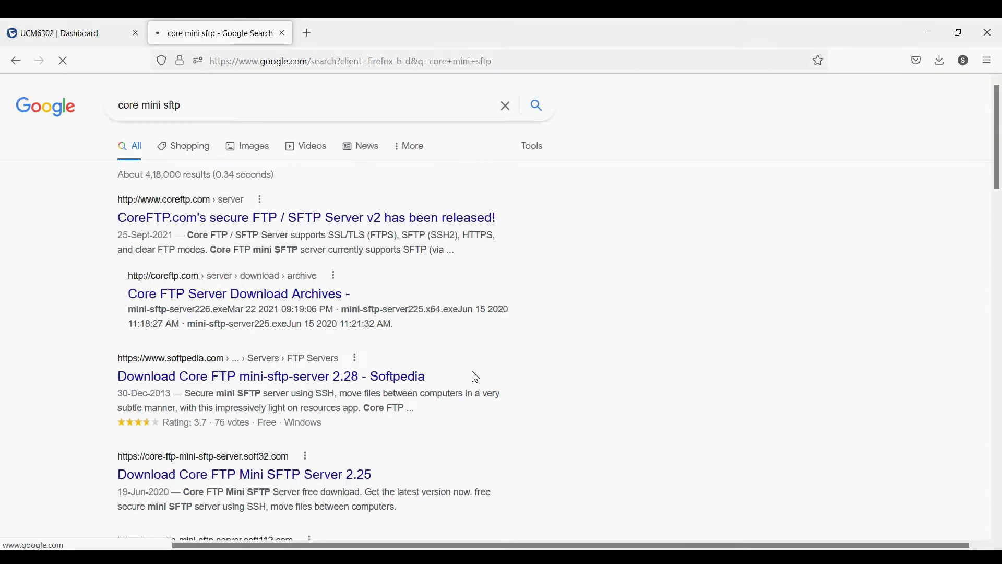
left_click(266, 217)
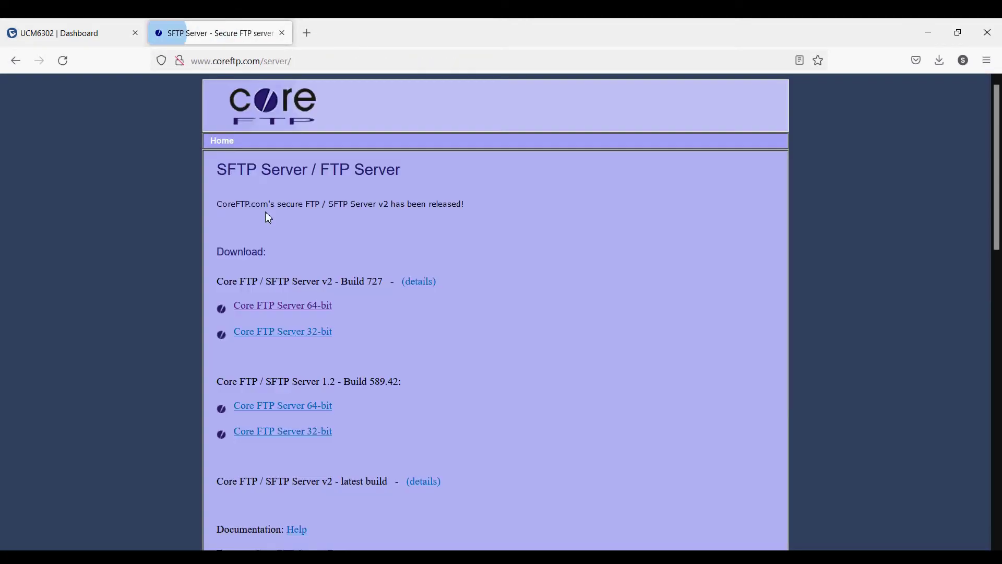
scroll(337, 321, "down", 5)
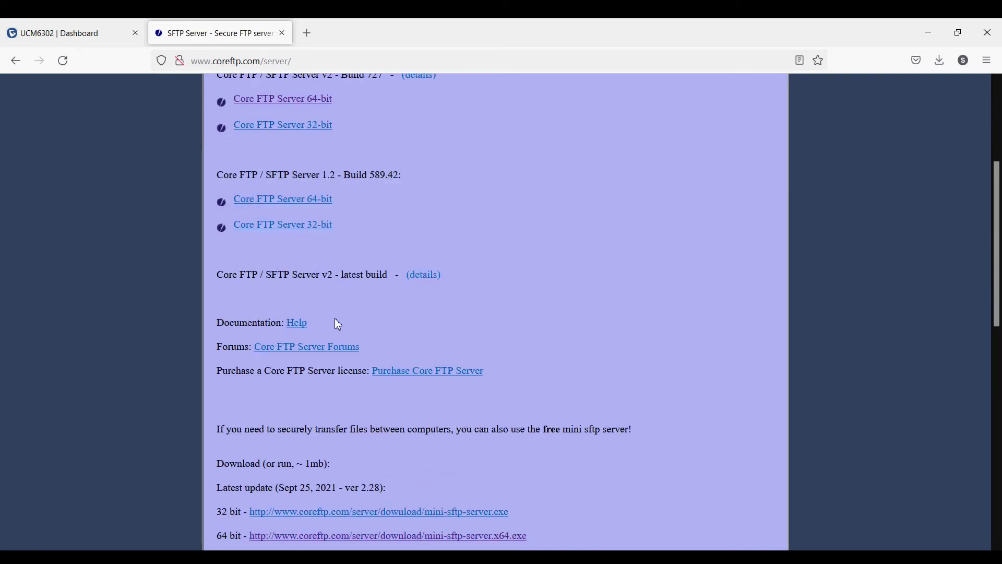
scroll(335, 323, "down", 5)
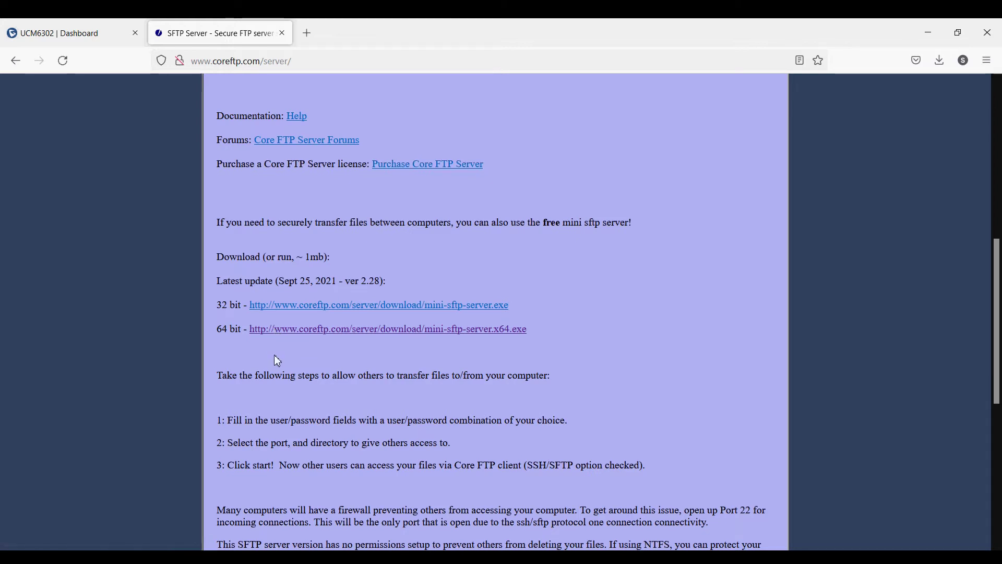
Step: Search 'mini' in the Start menu and launch mini-sftp-server.x64.exe
key("super")
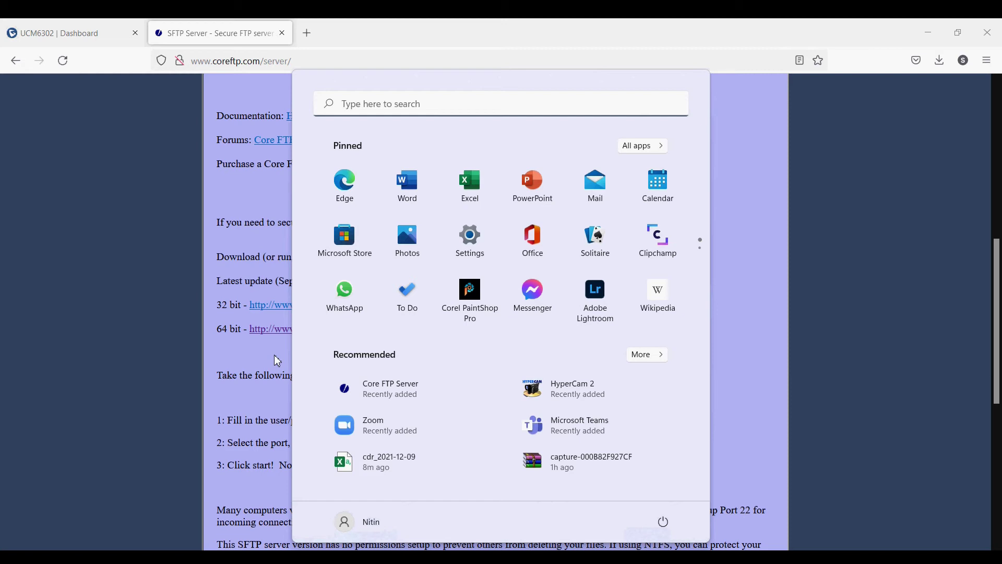
type("core")
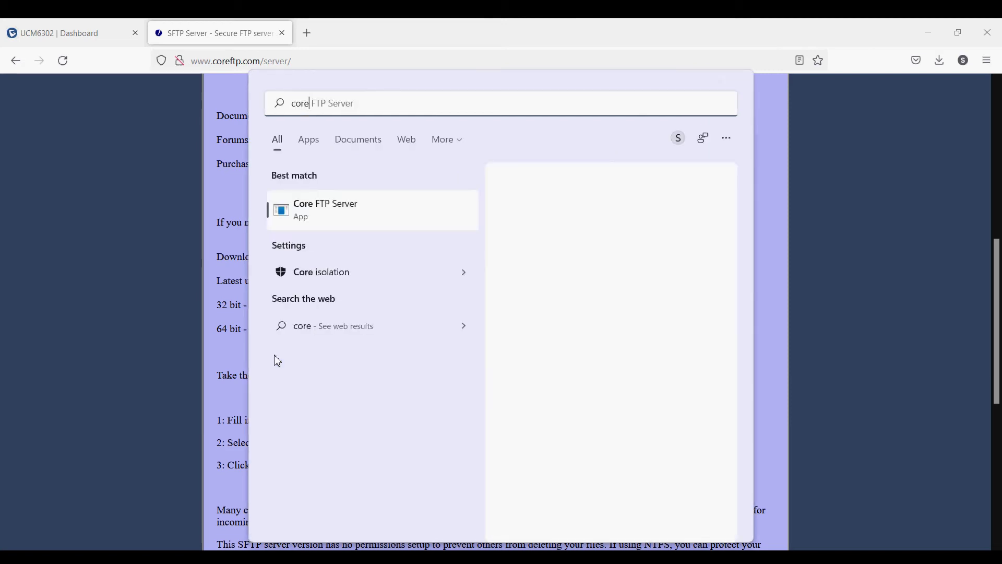
type(" mini")
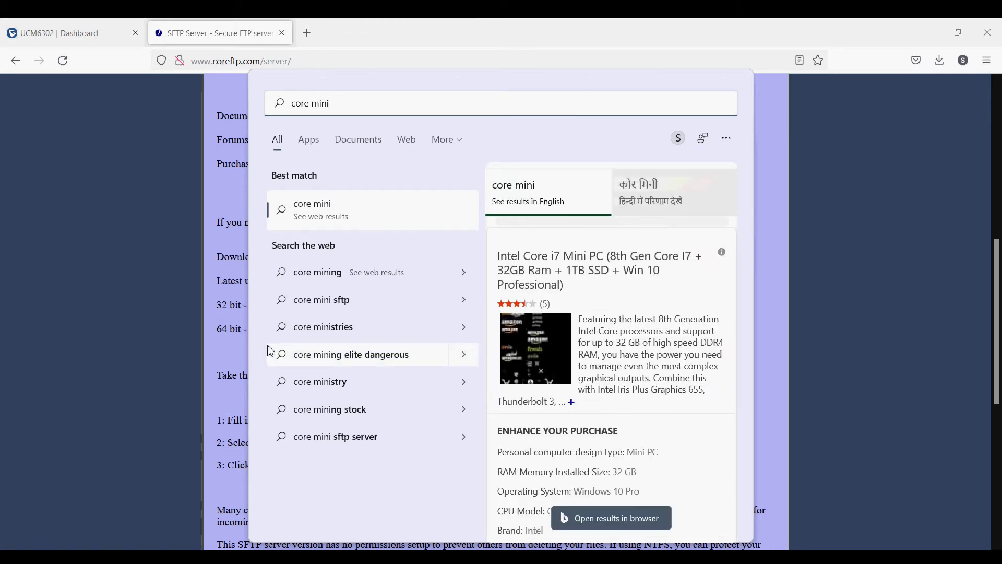
key("BackSpace")
key("BackSpace")
key("BackSpace")
key("BackSpace")
key("BackSpace")
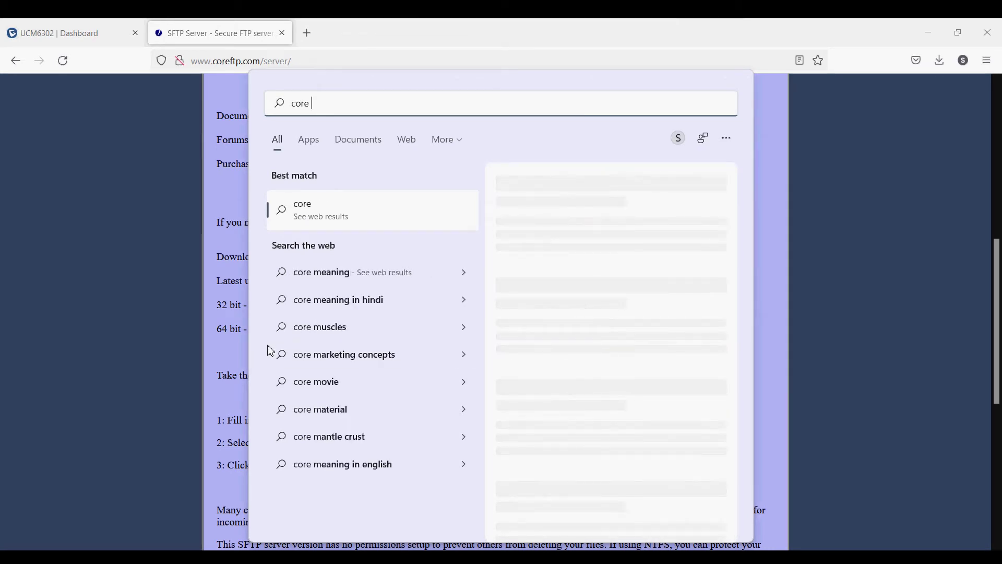
key("BackSpace")
key("BackSpace")
key("BackSpace")
key("BackSpace")
type("min")
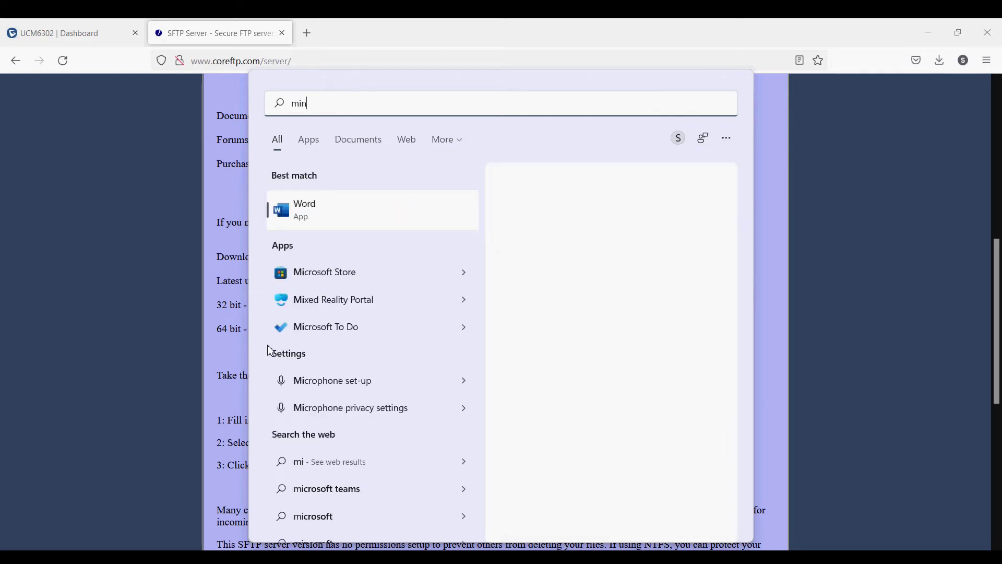
type("i")
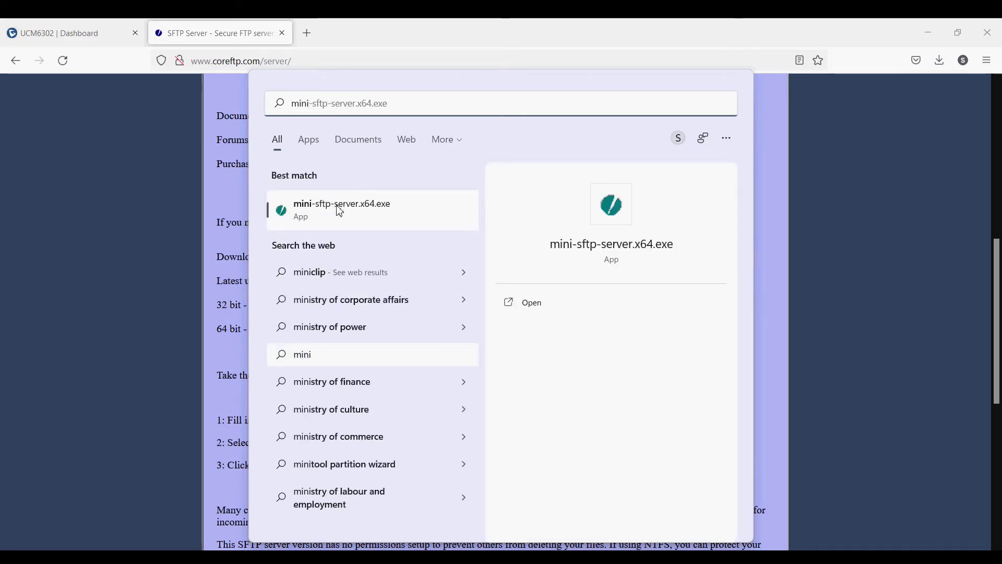
left_click(338, 210)
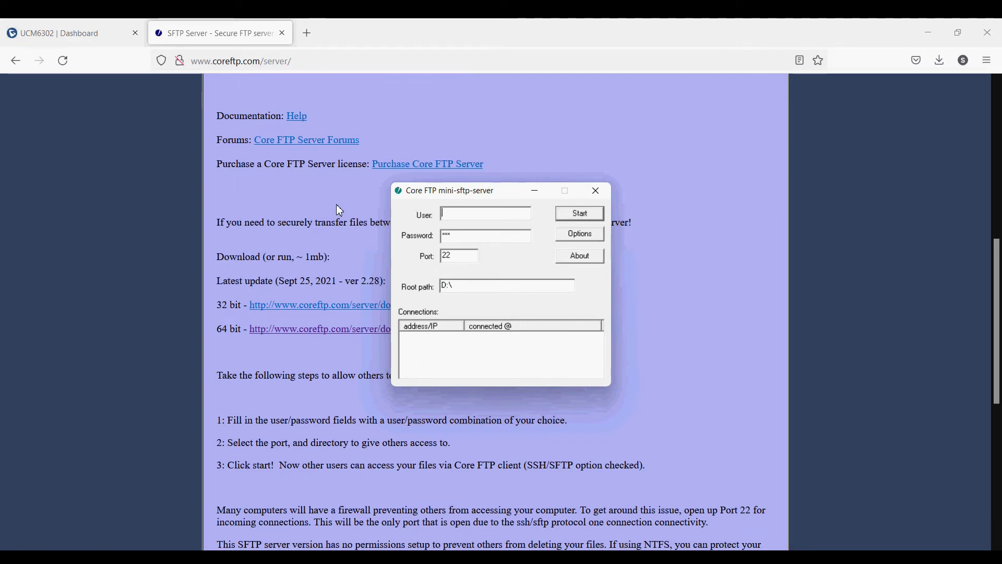
type("u")
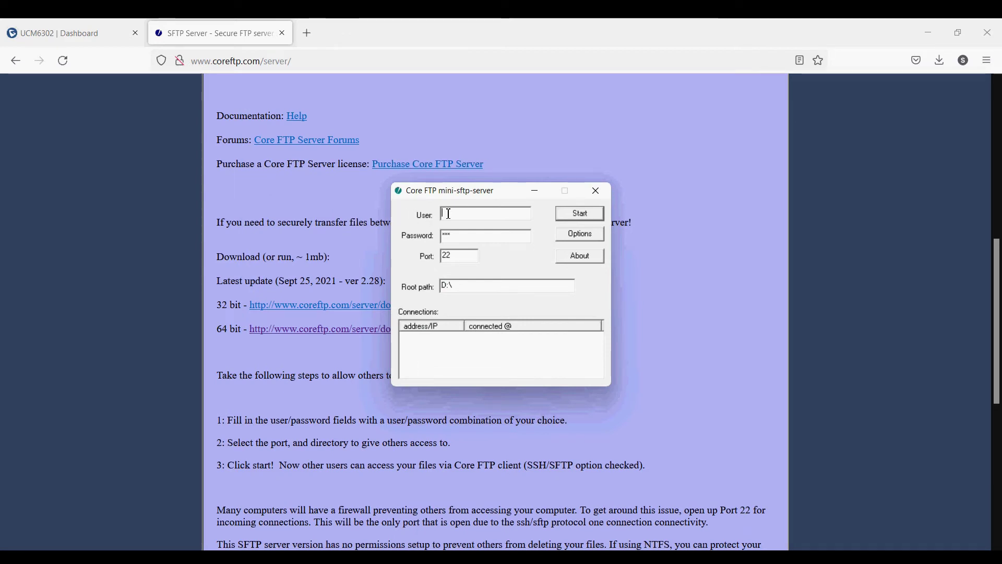
type("cm")
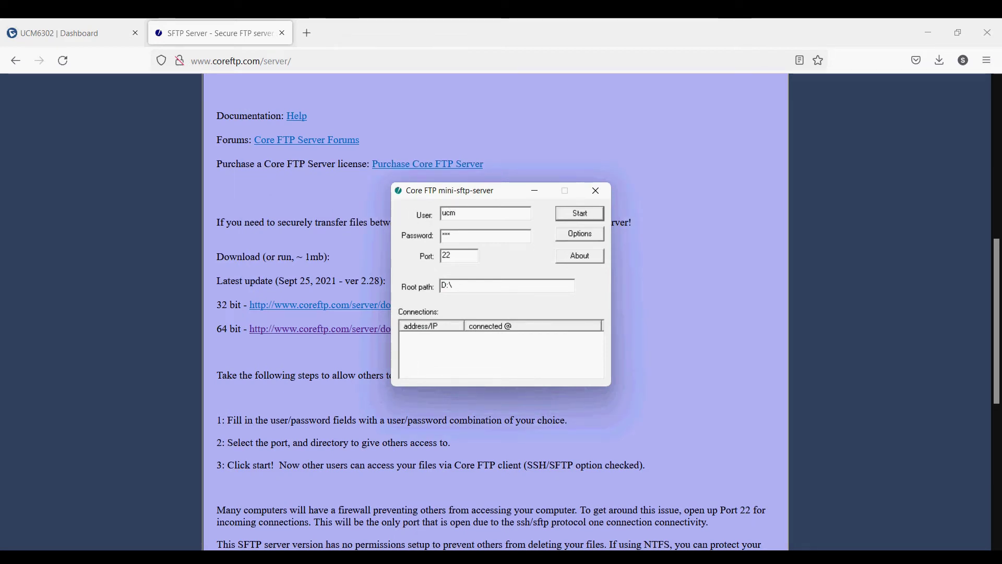
type("6302")
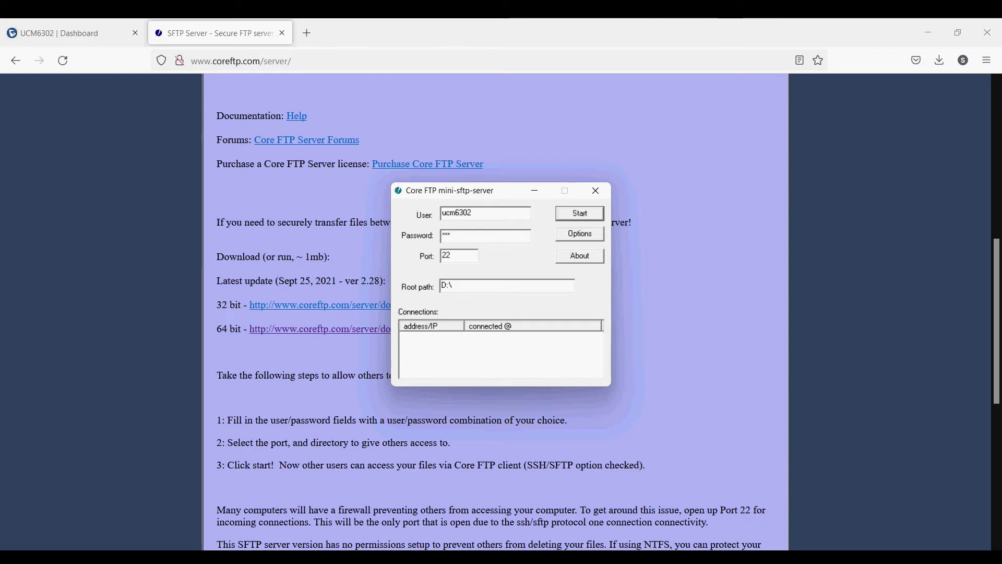
Step: Start the SFTP server for user ucm6302 with root D:\UCM Backup at 192.168.1.111
key("Tab")
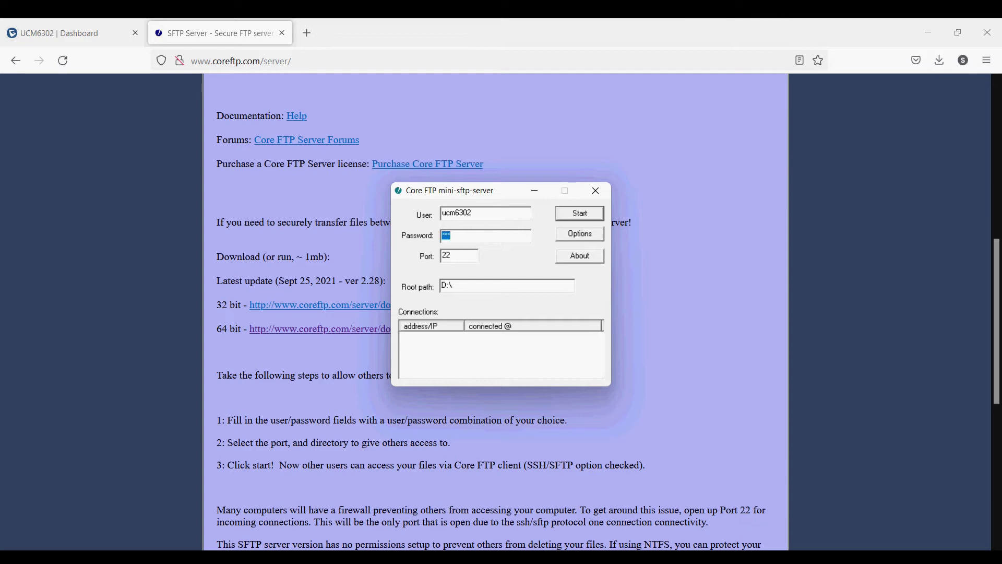
type("*")
type("***")
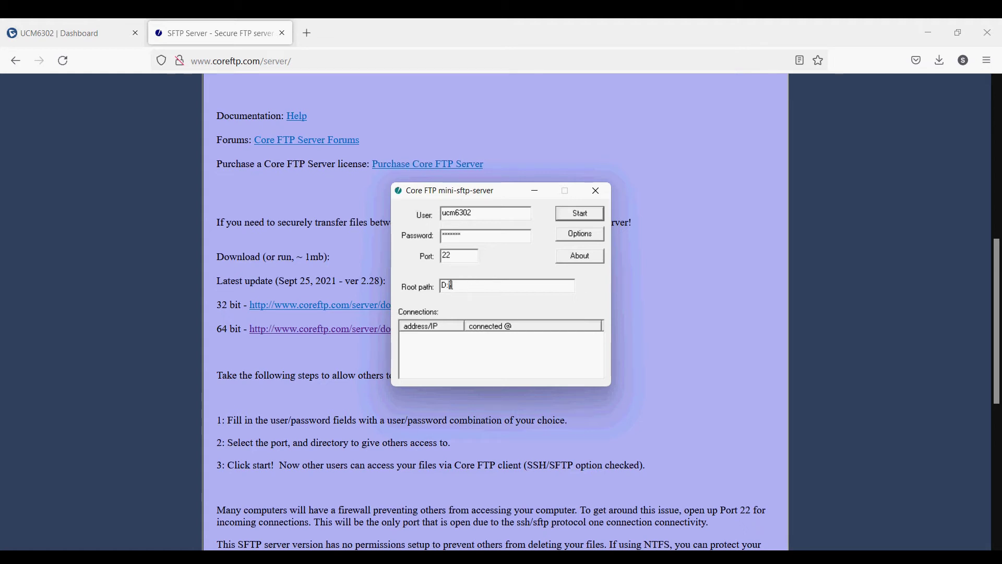
left_click_drag(450, 286, 440, 289)
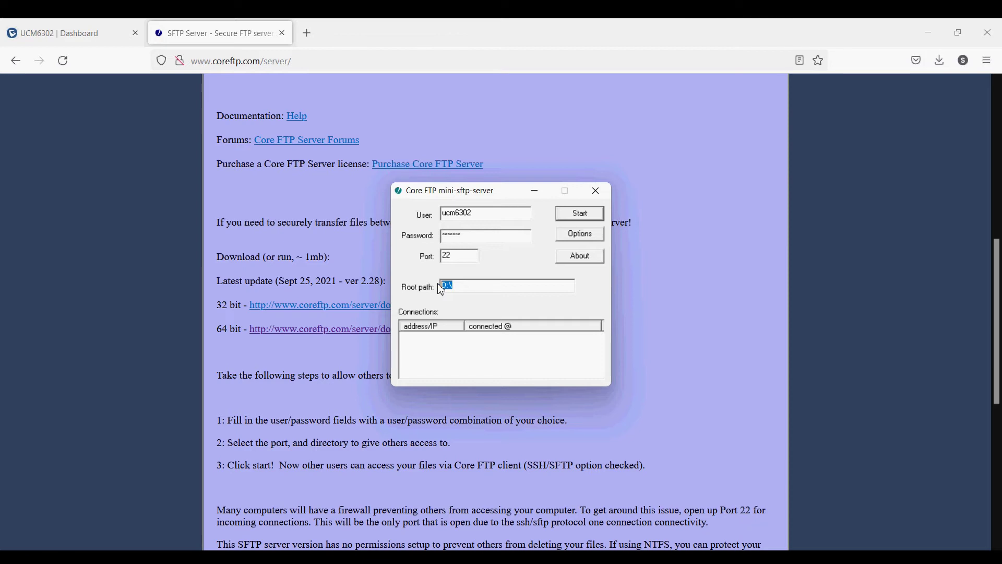
type("D:\\UCM Backup")
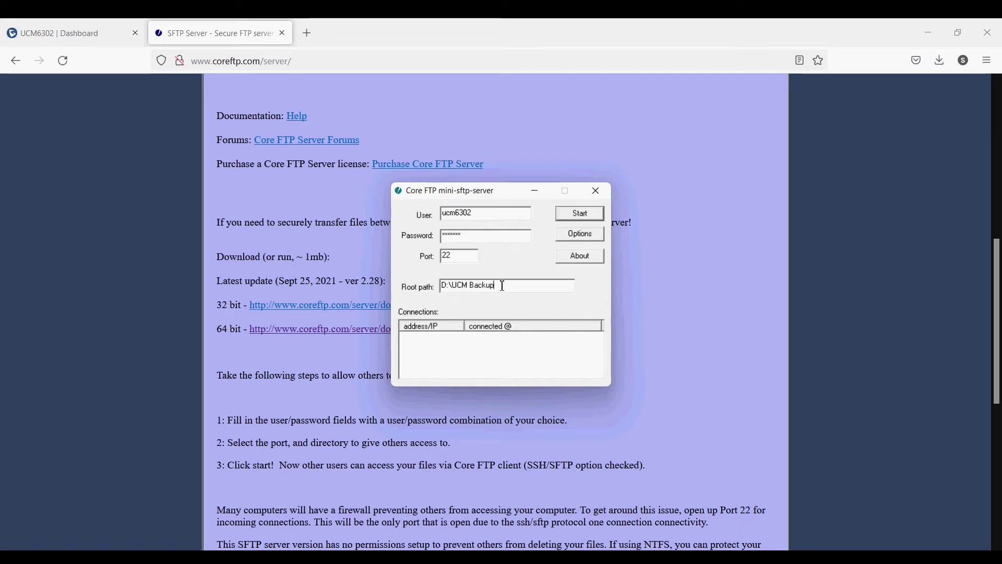
left_click(580, 235)
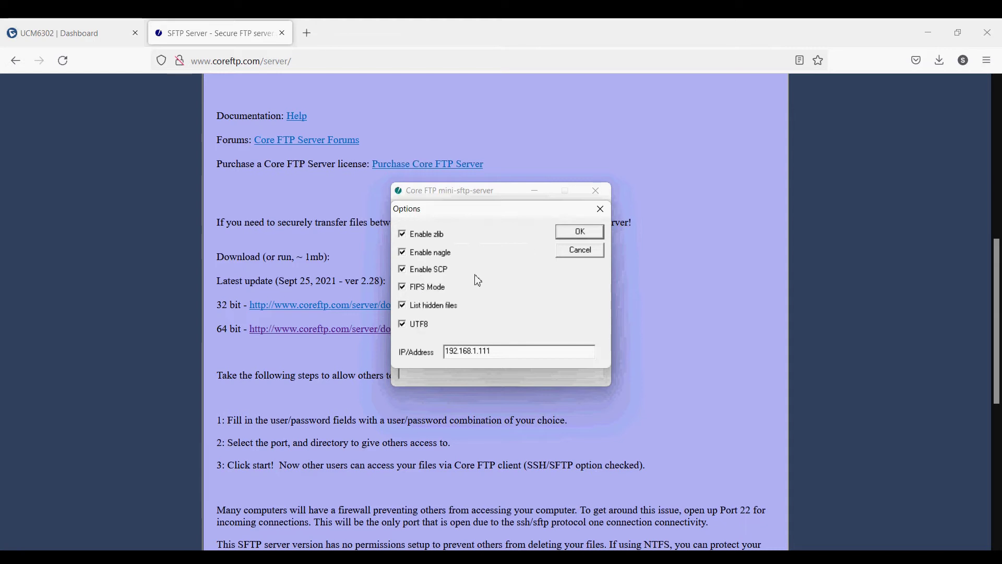
left_click(569, 234)
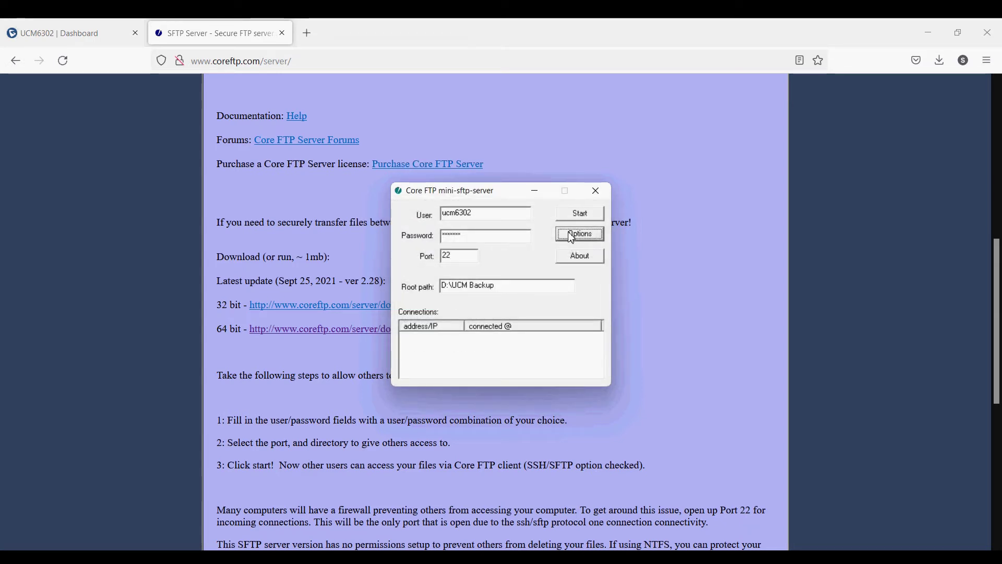
left_click(578, 216)
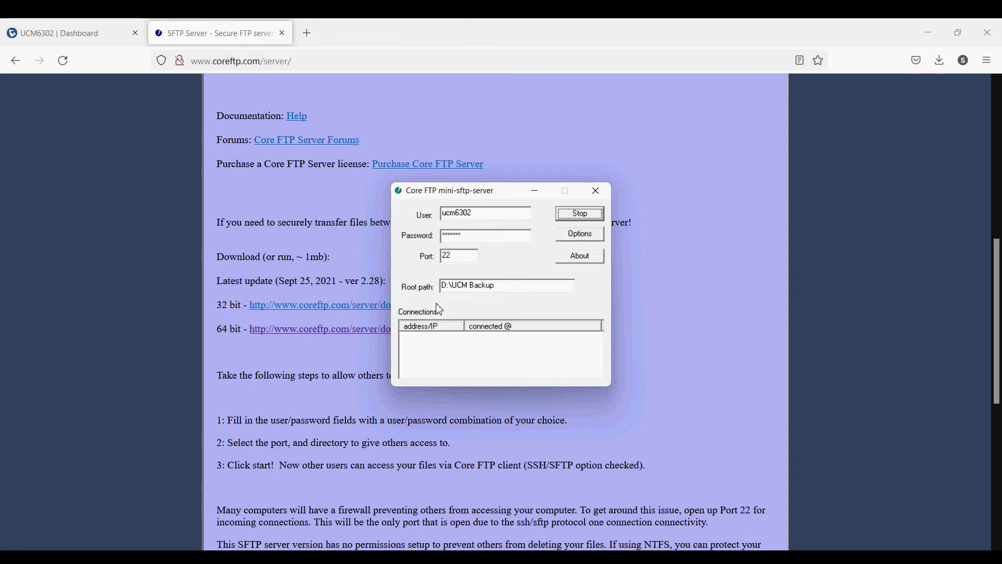
left_click(115, 43)
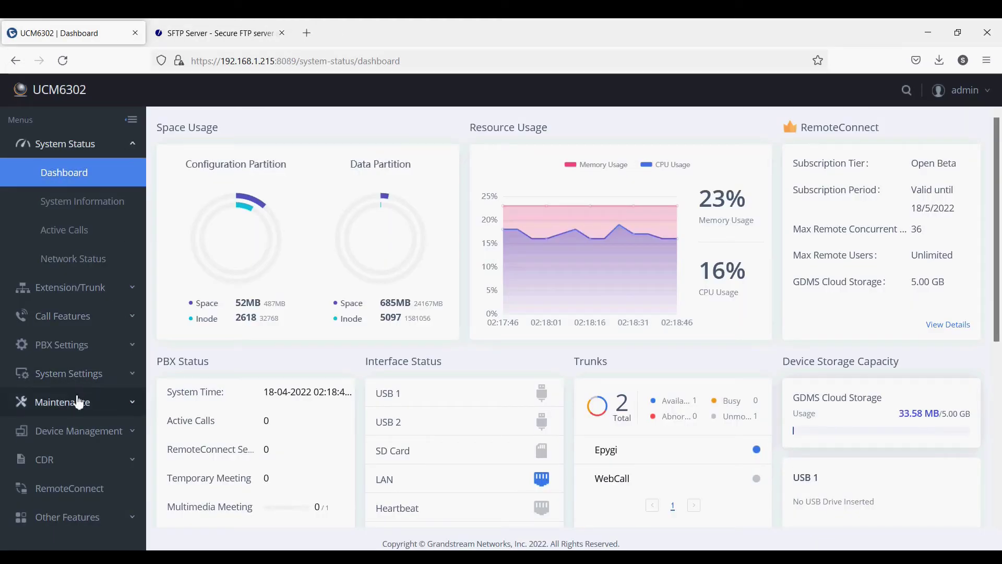
Step: Go to Maintenance > Backup > Data Sync and enable Data Sync
left_click(78, 402)
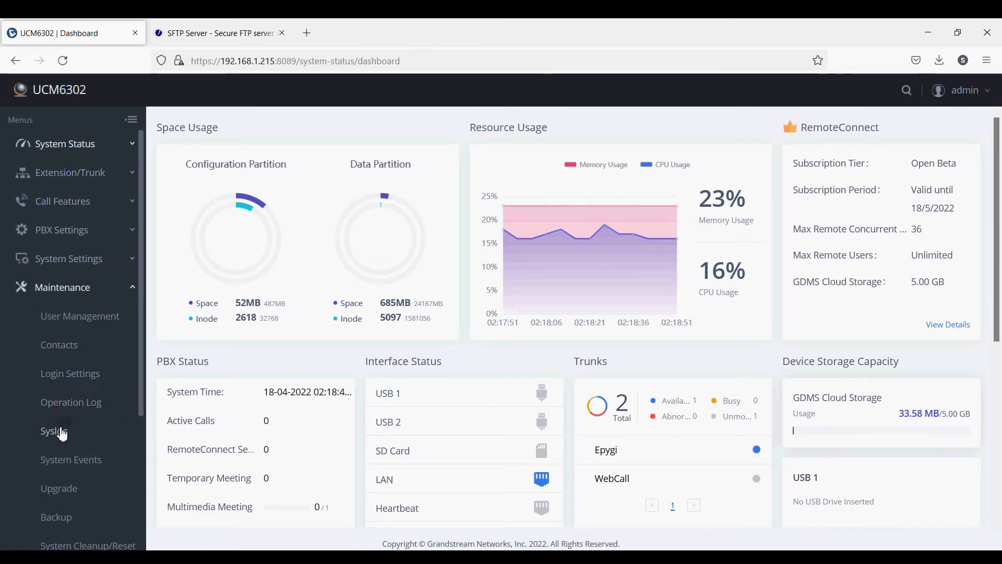
scroll(61, 433, "down", 2)
left_click(63, 392)
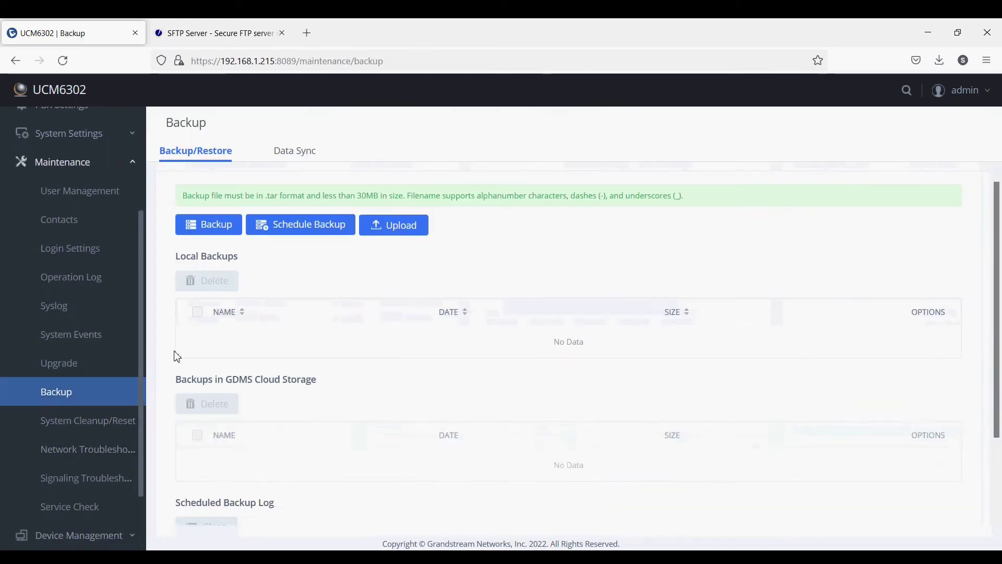
left_click(305, 158)
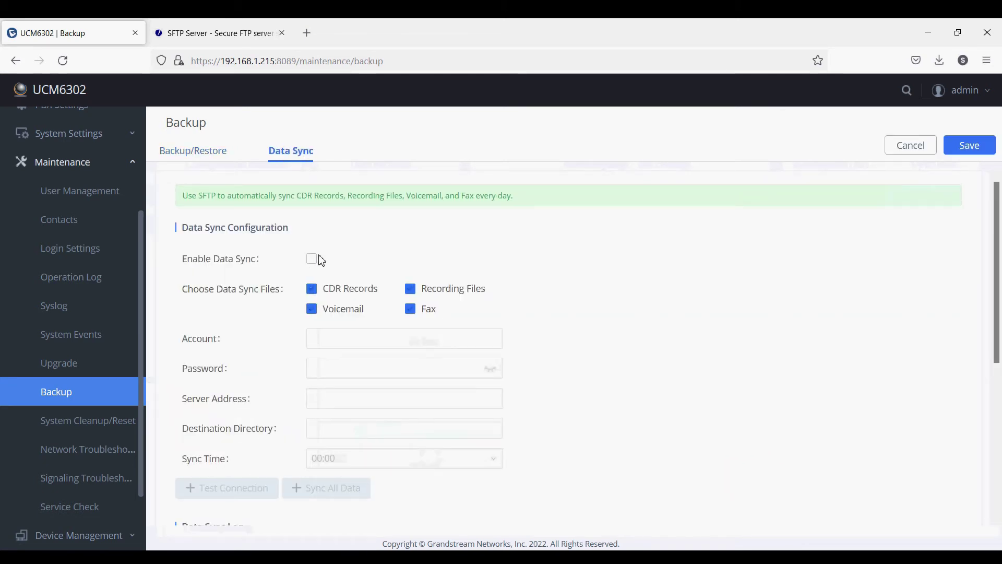
left_click(312, 260)
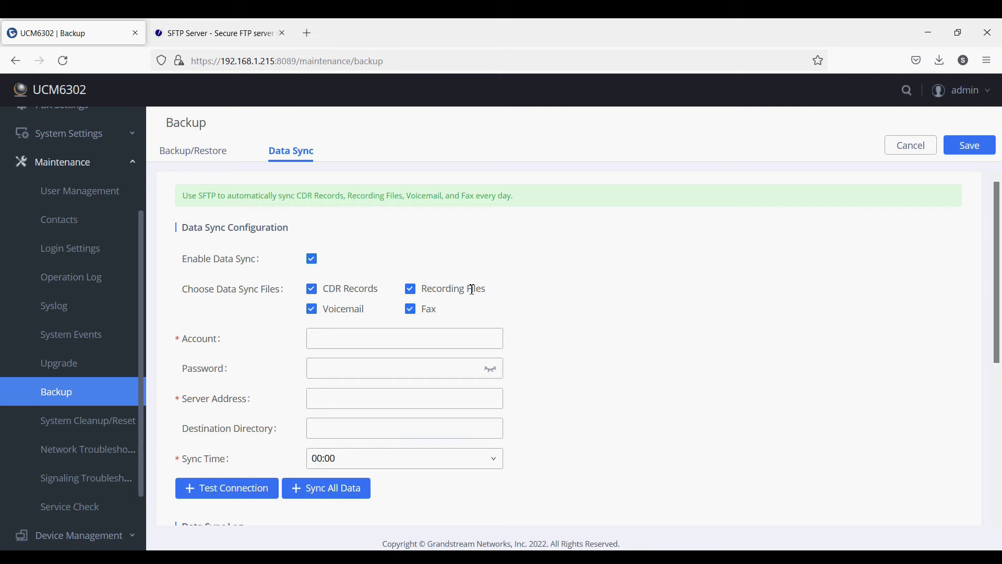
Step: Enter account ucm6302, its password, server 192.168.1.111, and sync time 15:00
left_click(399, 342)
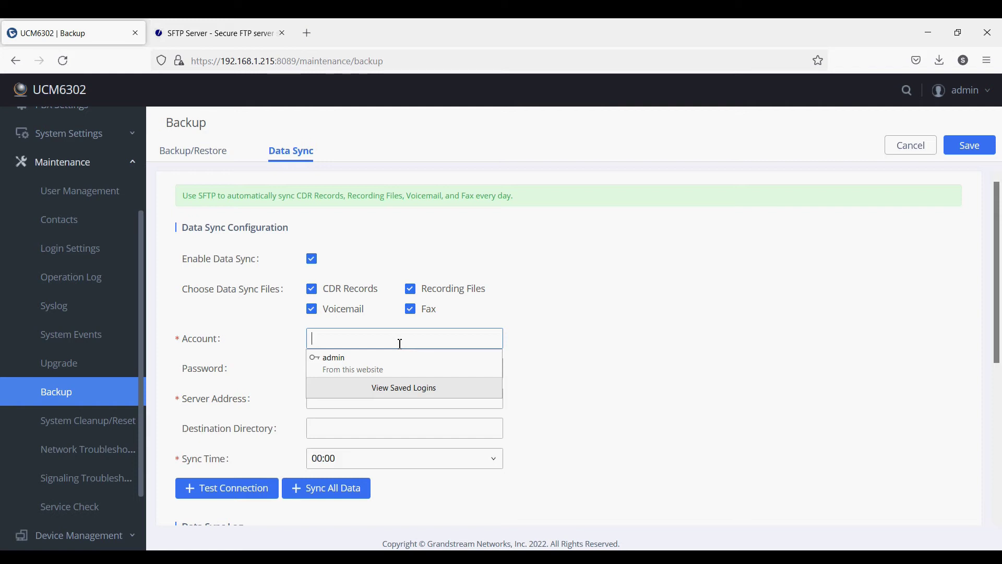
type("ucm")
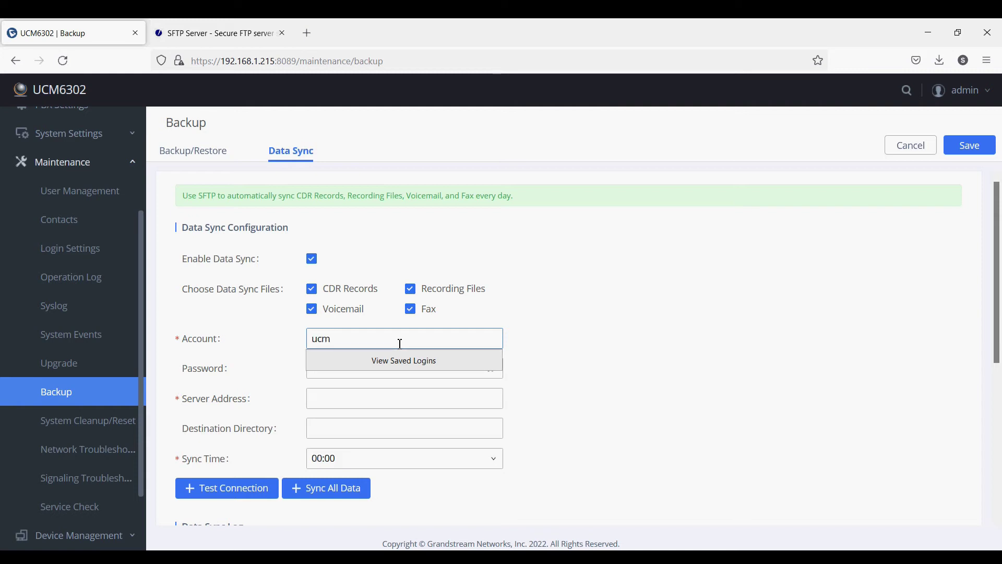
type("6302")
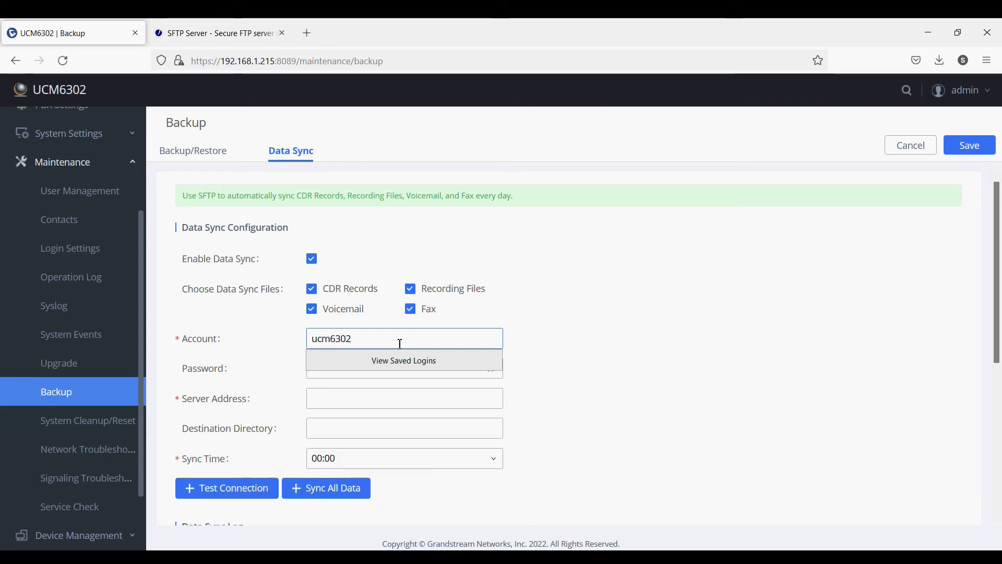
key("Tab")
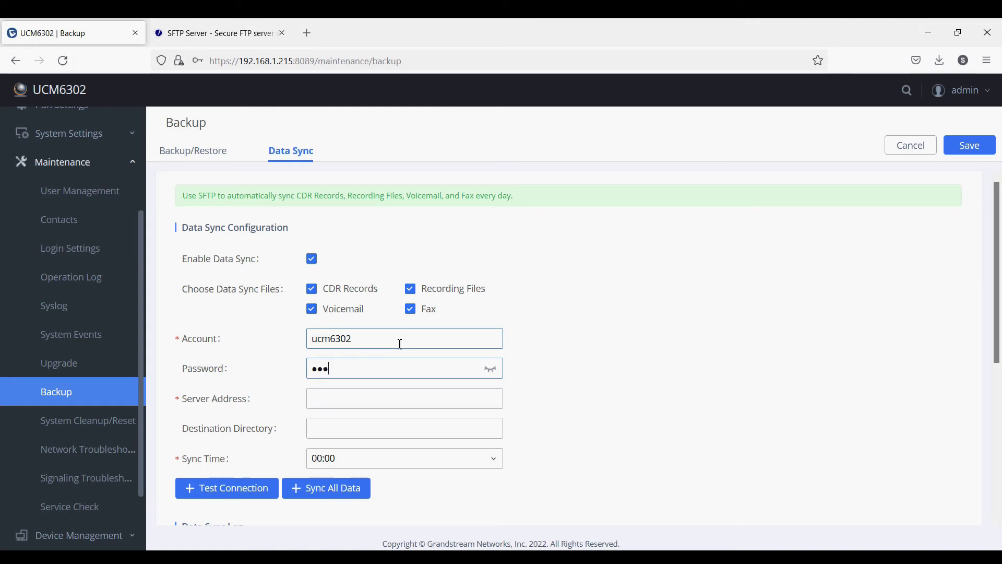
left_click(491, 368)
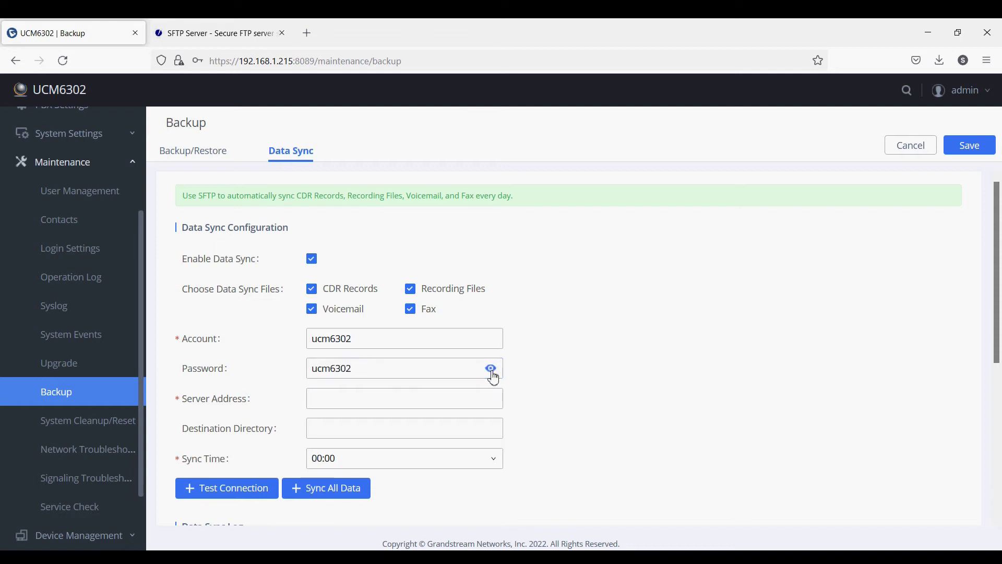
left_click(337, 407)
type("192")
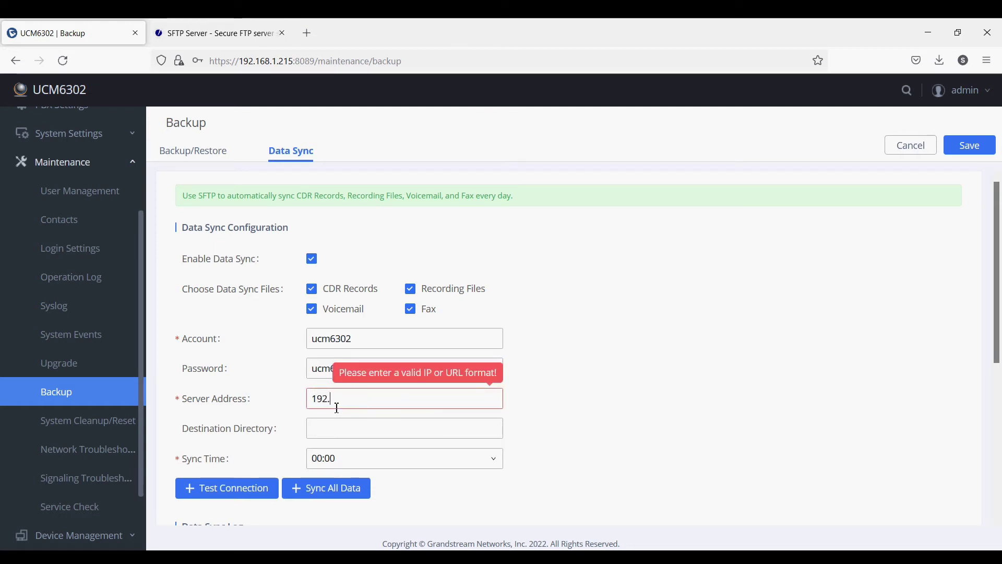
type(".168.1.111")
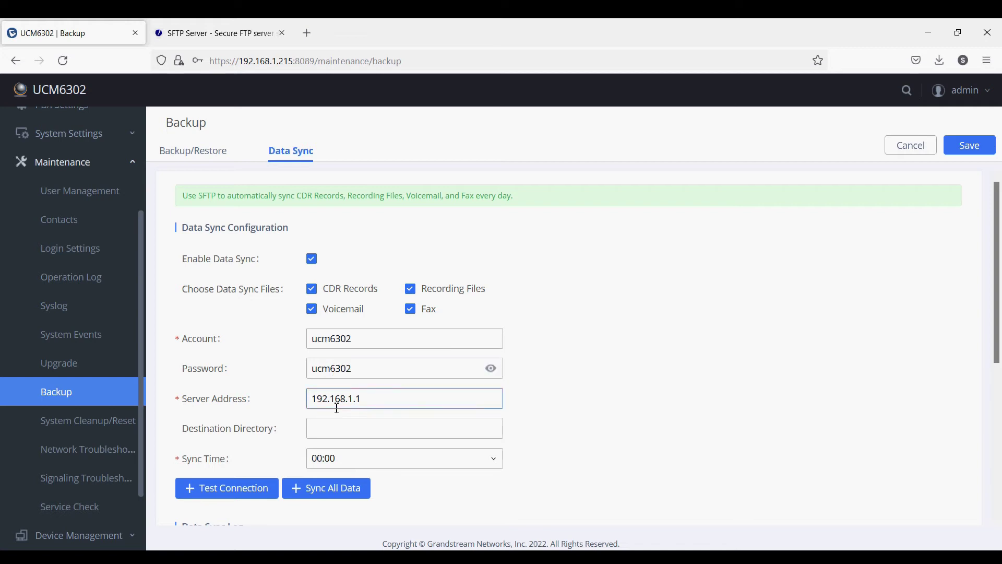
left_click(345, 462)
scroll(349, 422, "down", 3)
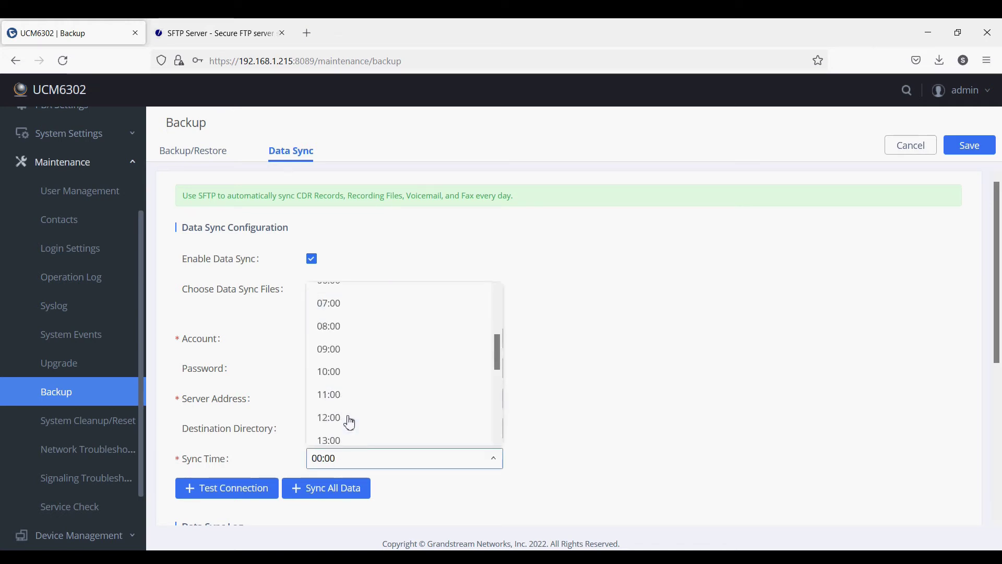
scroll(349, 422, "down", 1)
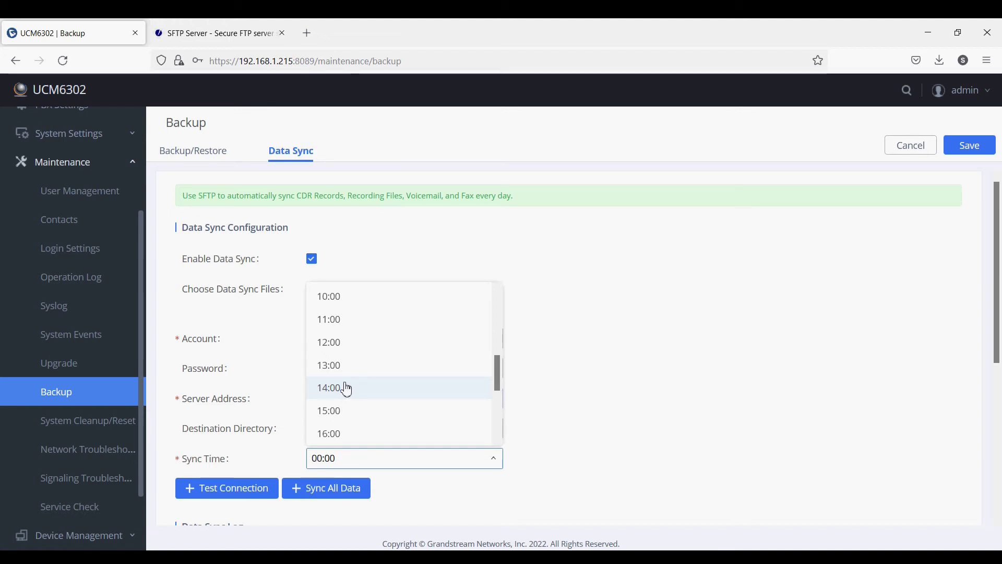
scroll(346, 388, "down", 1)
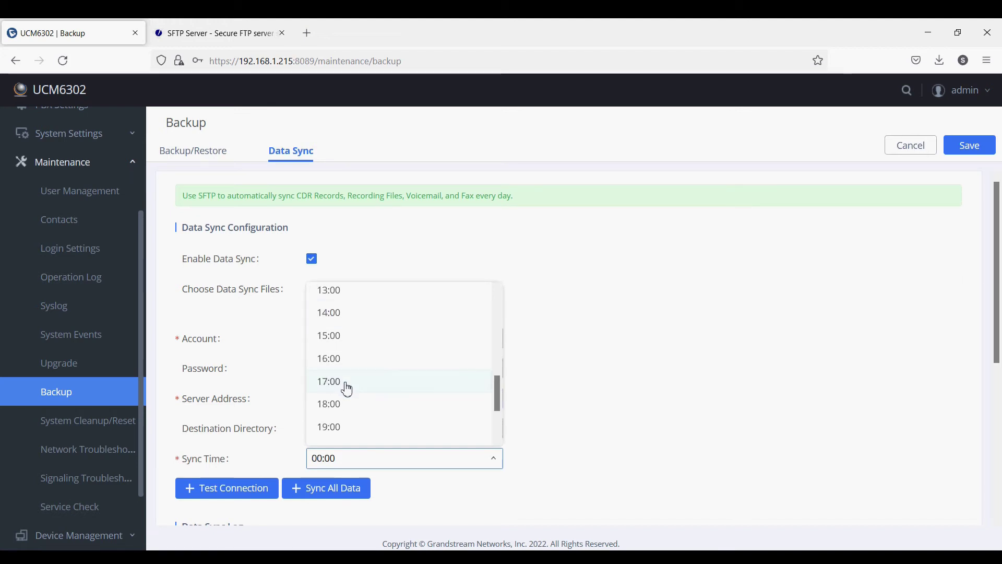
left_click(339, 334)
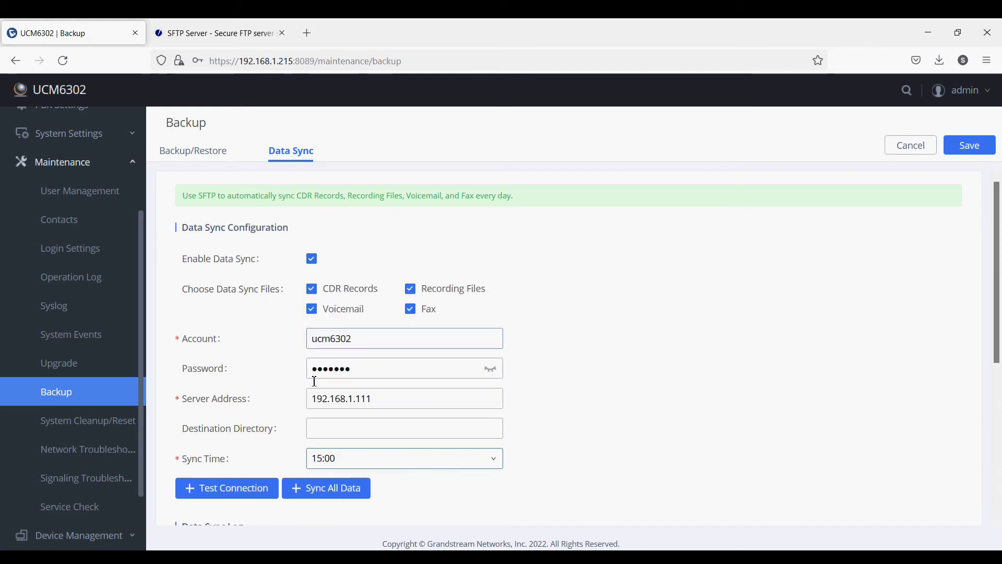
scroll(284, 454, "down", 2)
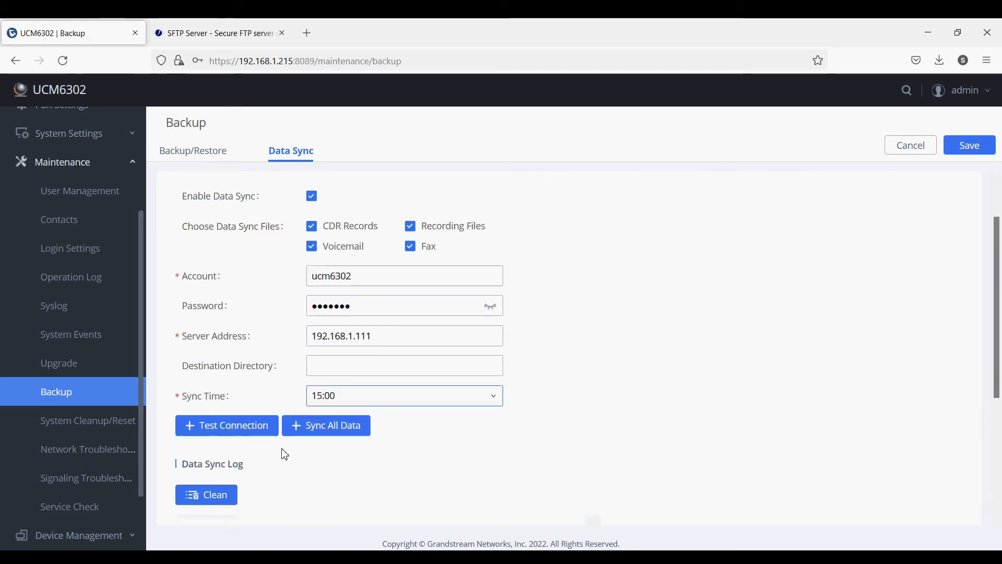
Step: Save the Data Sync settings and clean the Data Sync Log
left_click(962, 151)
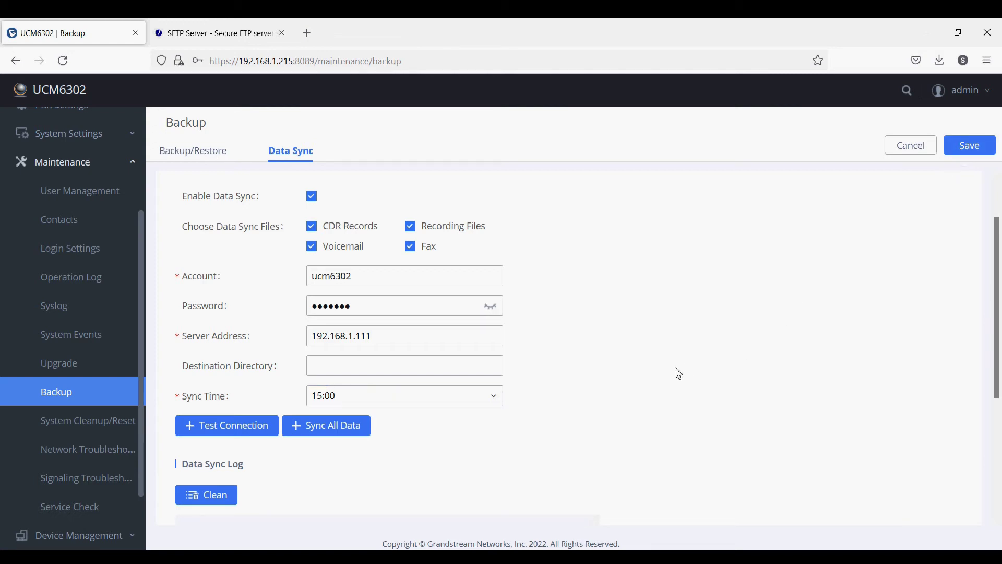
left_click(980, 148)
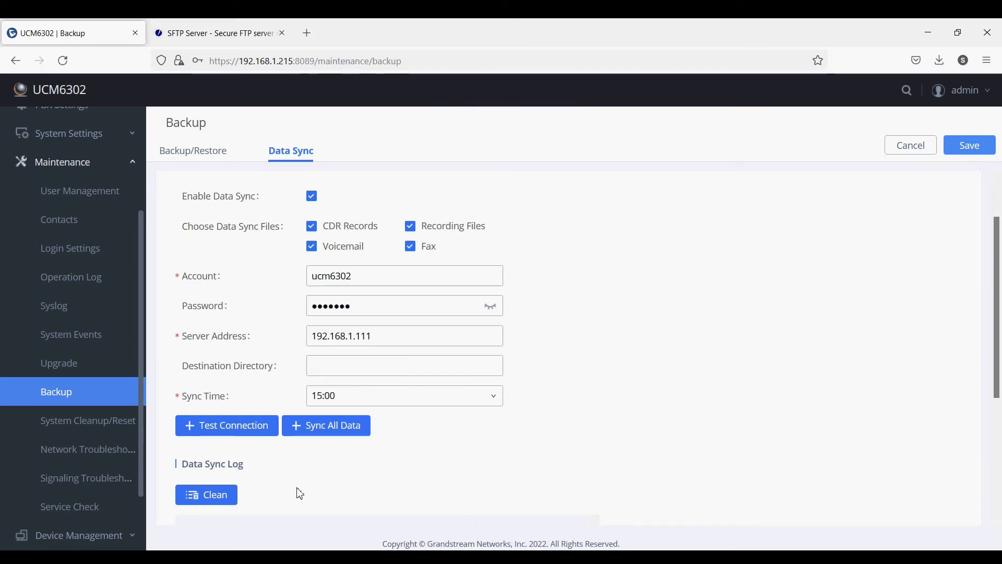
scroll(298, 493, "down", 2)
left_click(231, 437)
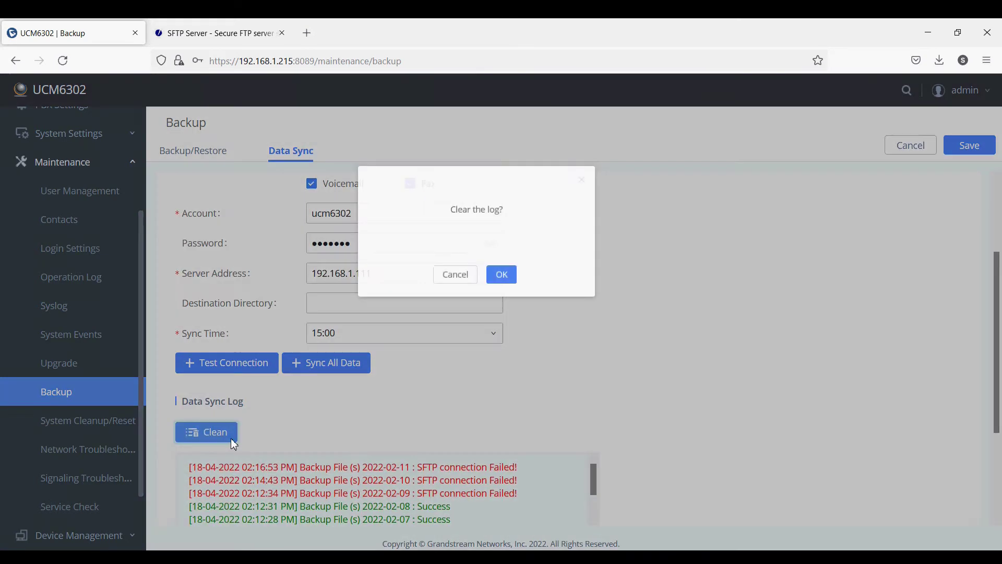
left_click(526, 259)
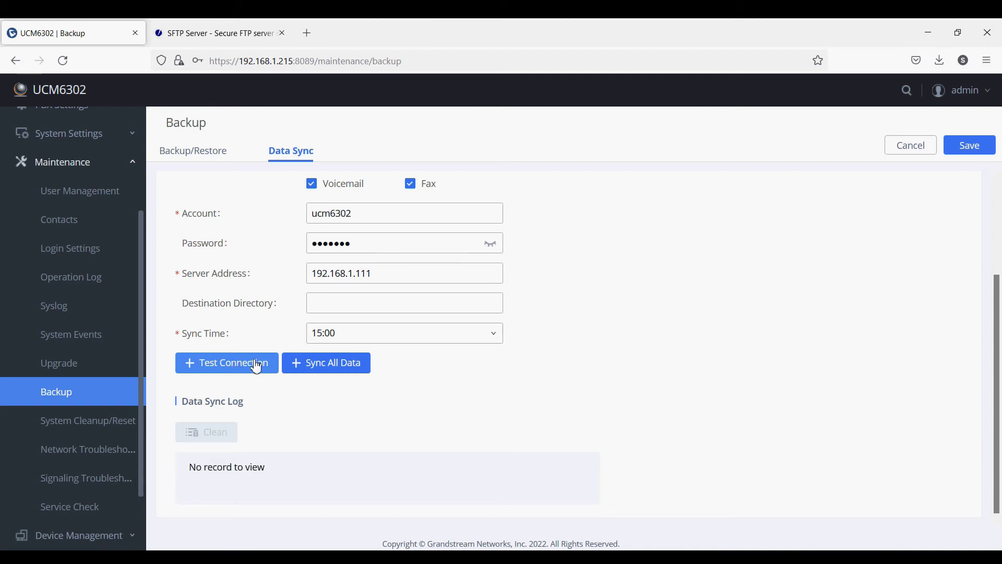
Step: Run Sync All Data to the SFTP server and confirm it
left_click(333, 363)
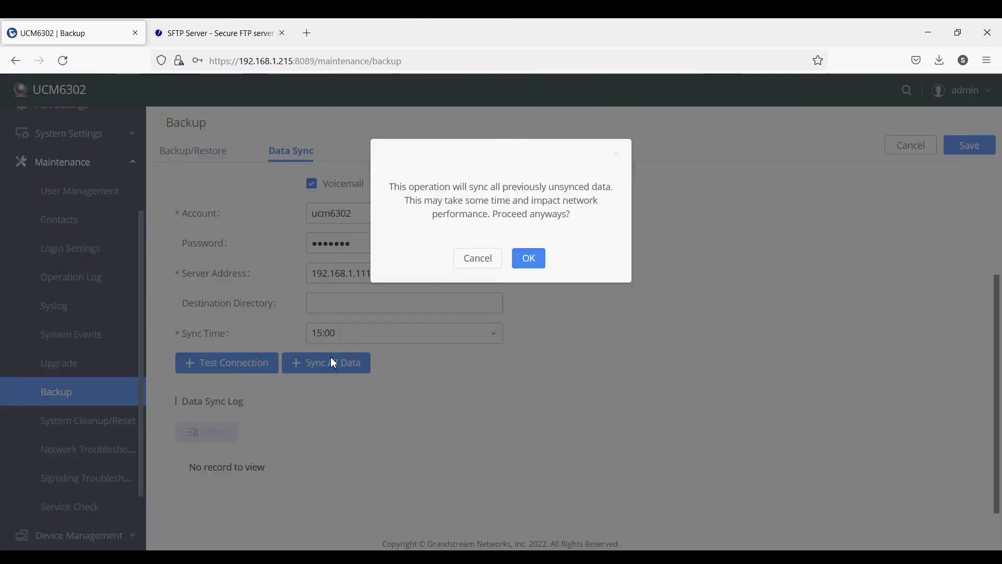
left_click(535, 256)
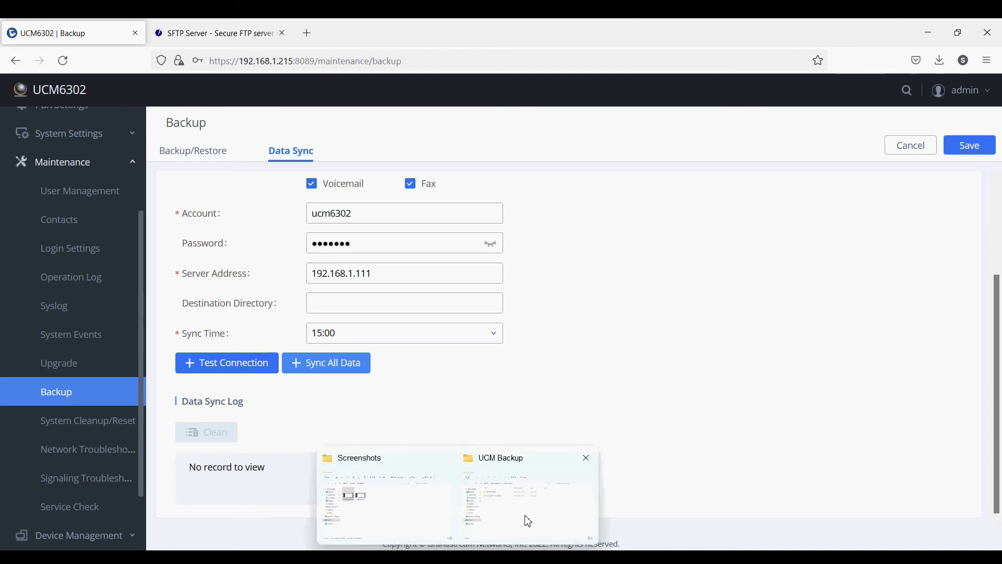
Step: Browse the dated sync subfolders inside C074AD1B8DD8, then return to UCM Backup
left_click(527, 521)
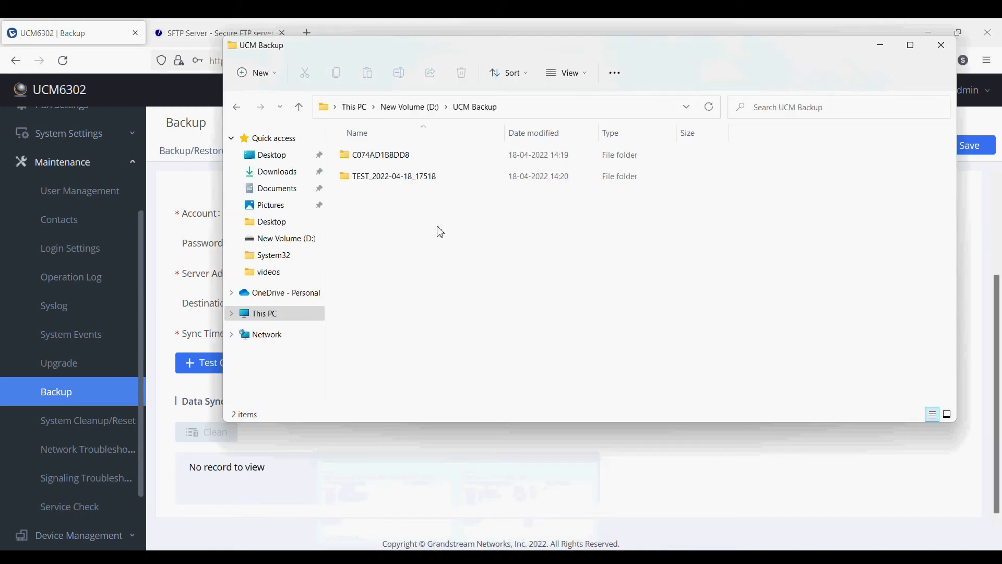
left_click(395, 179)
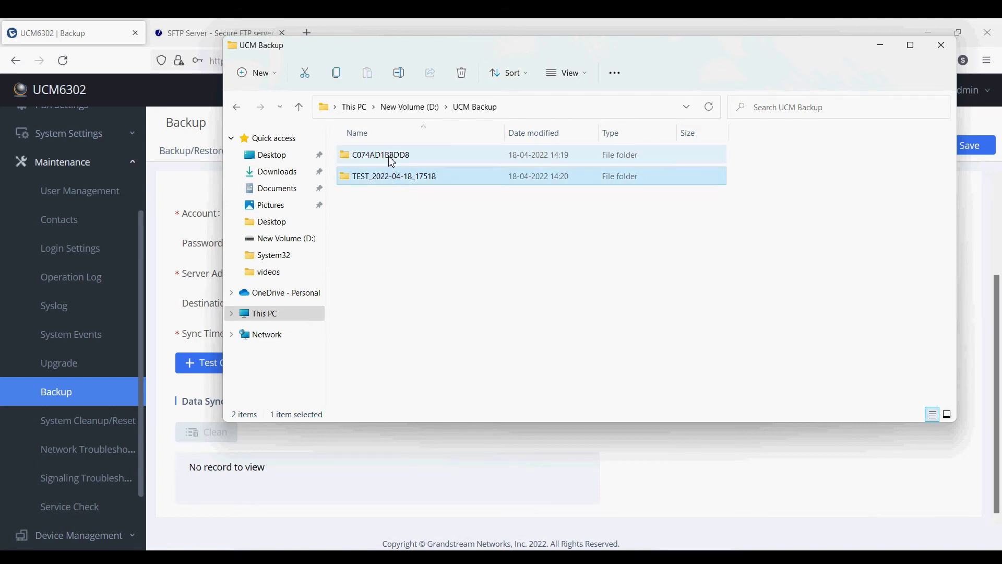
left_click(391, 163)
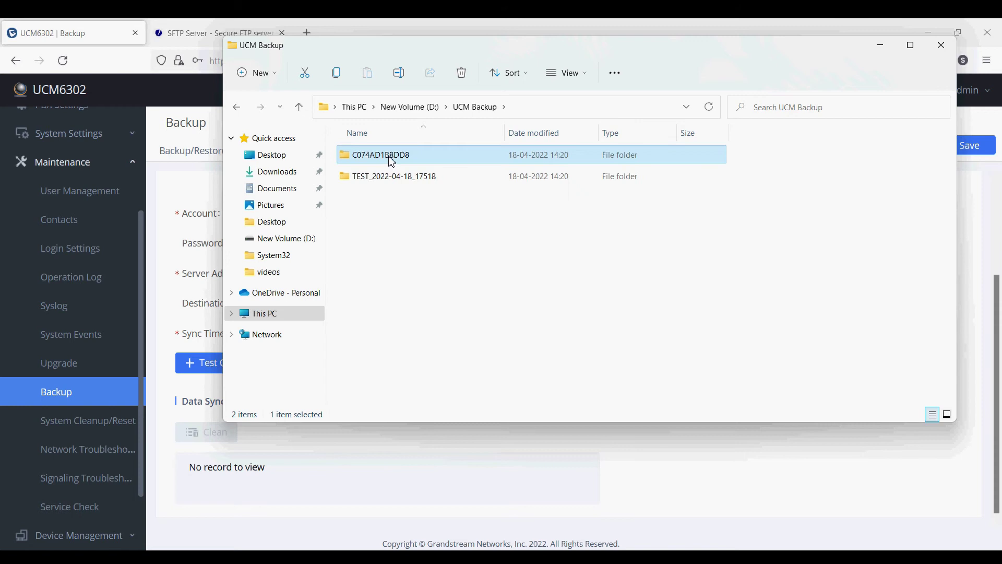
double_click(391, 161)
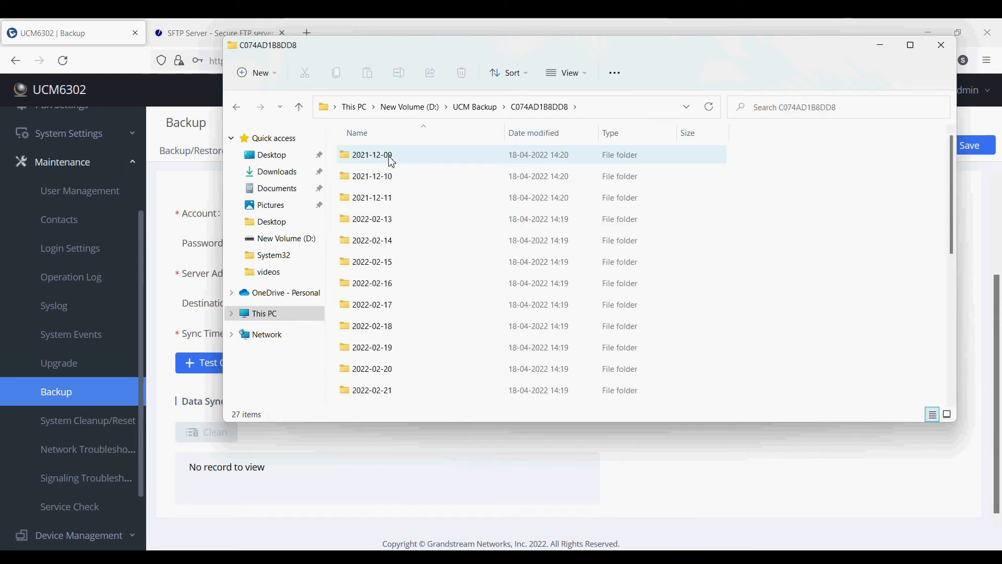
scroll(396, 261, "down", 5)
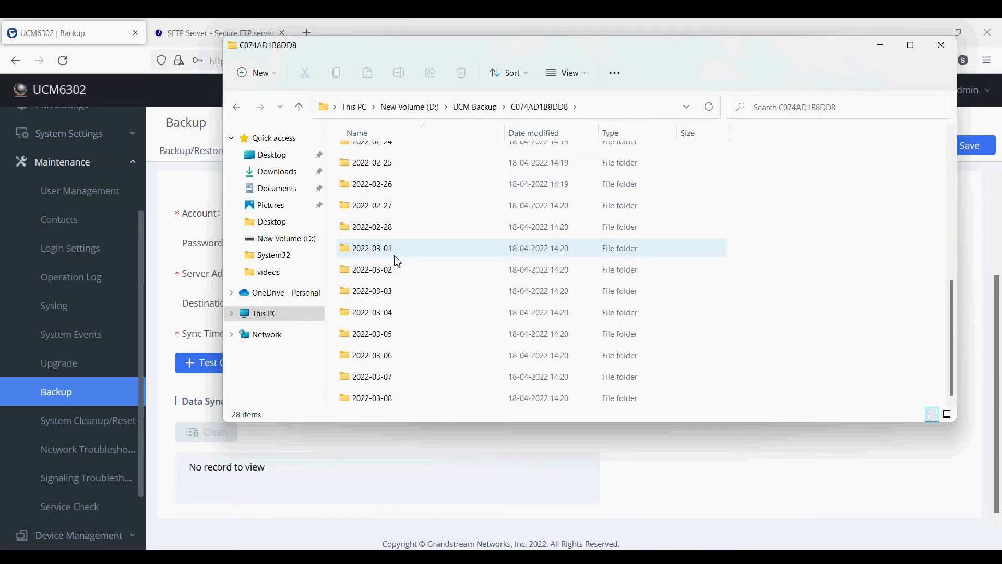
scroll(397, 261, "up", 5)
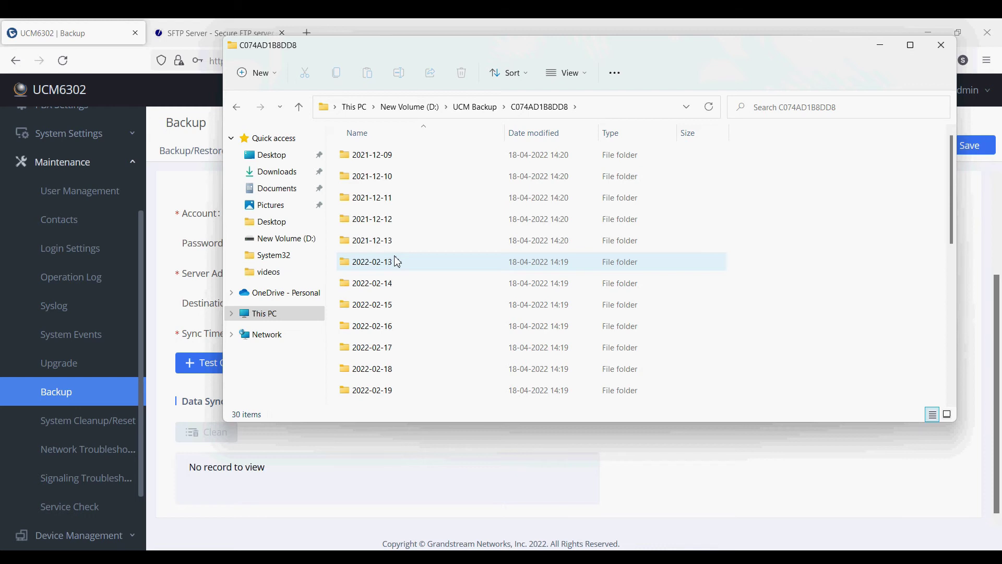
left_click(391, 158)
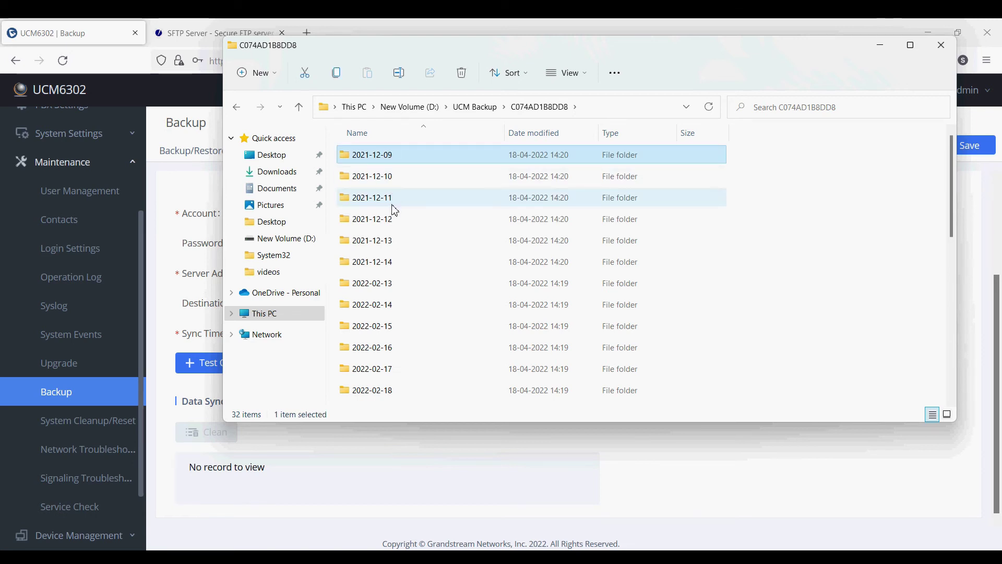
scroll(394, 211, "down", 2)
scroll(394, 211, "down", 3)
scroll(394, 210, "down", 1)
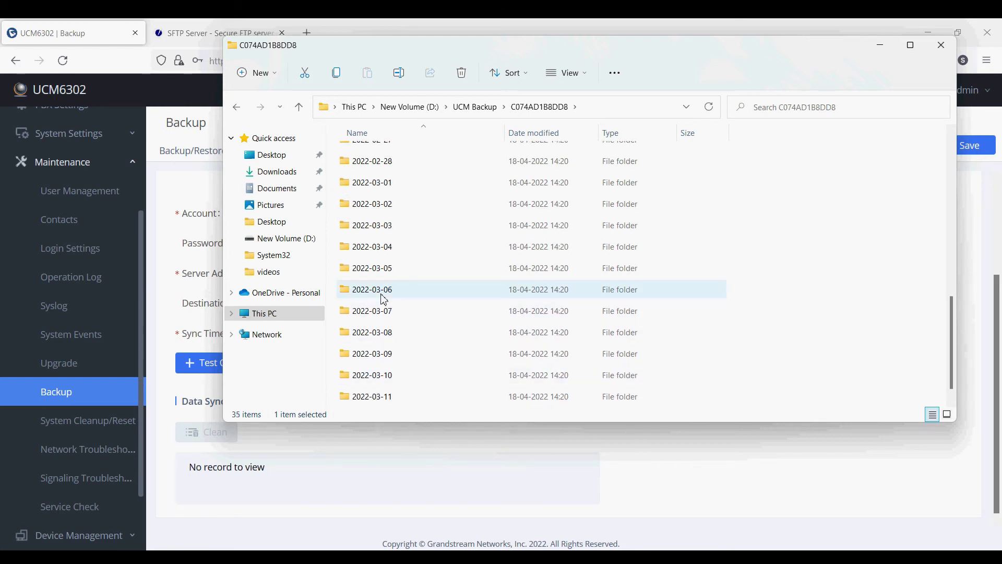
scroll(394, 366, "up", 3)
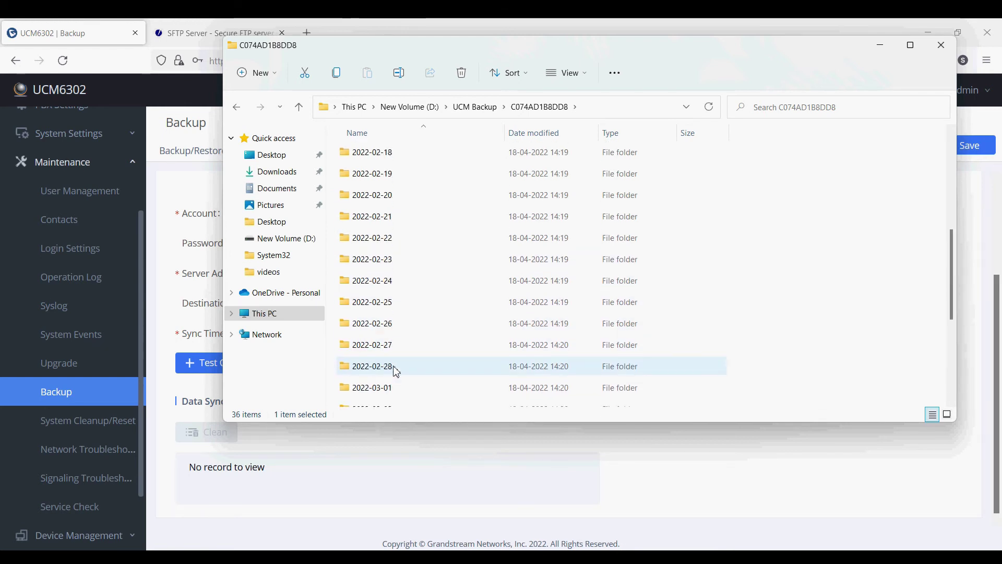
scroll(396, 371, "up", 4)
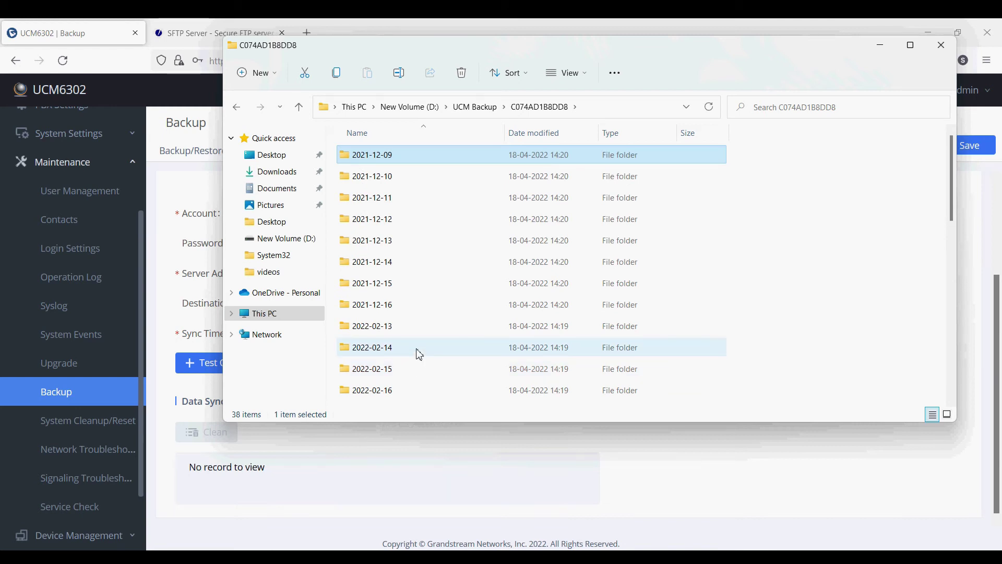
key("alt+Up")
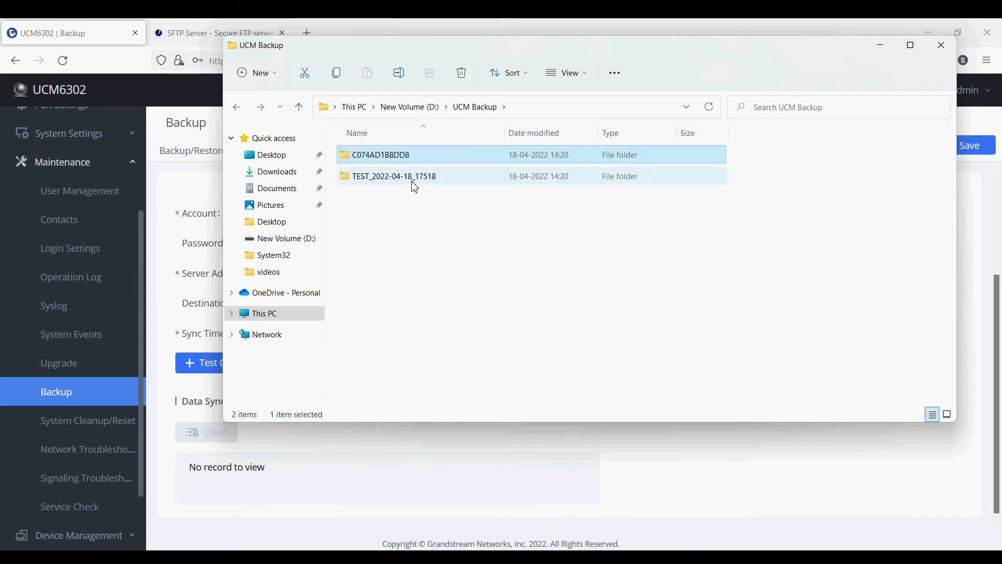
Step: Review the test_list file from TEST_2022-04-18_17518 in Notepad, then close it
double_click(413, 176)
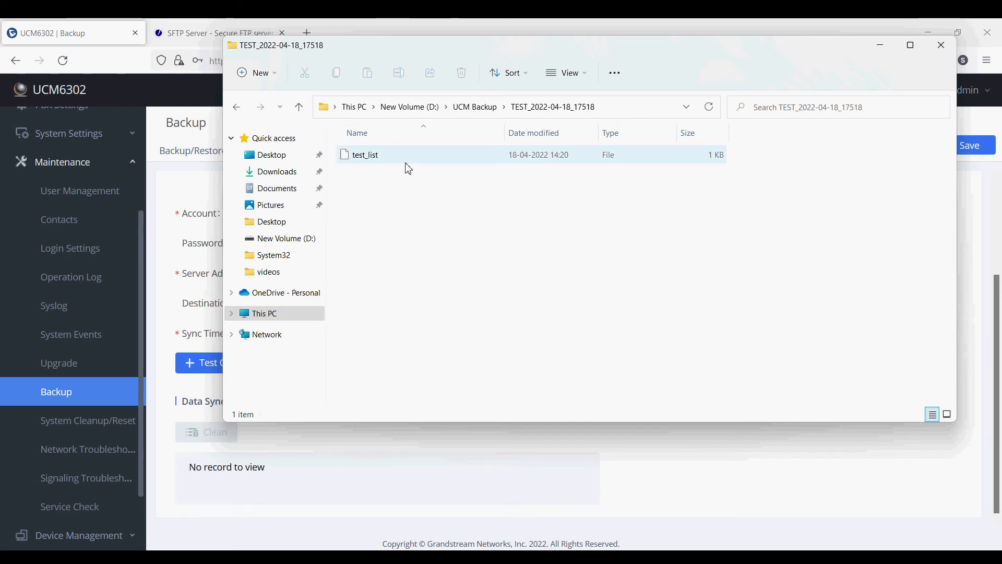
double_click(406, 159)
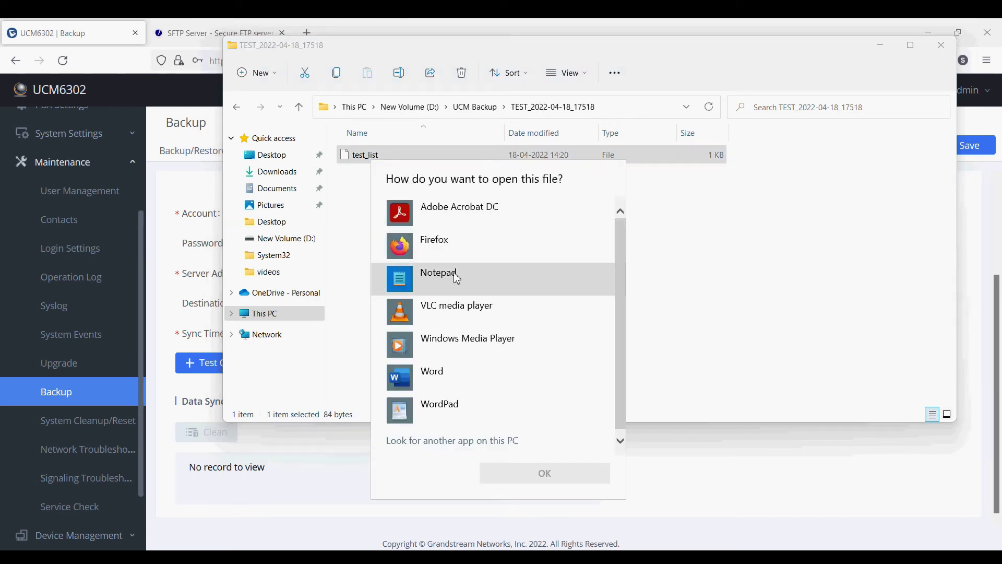
left_click(454, 273)
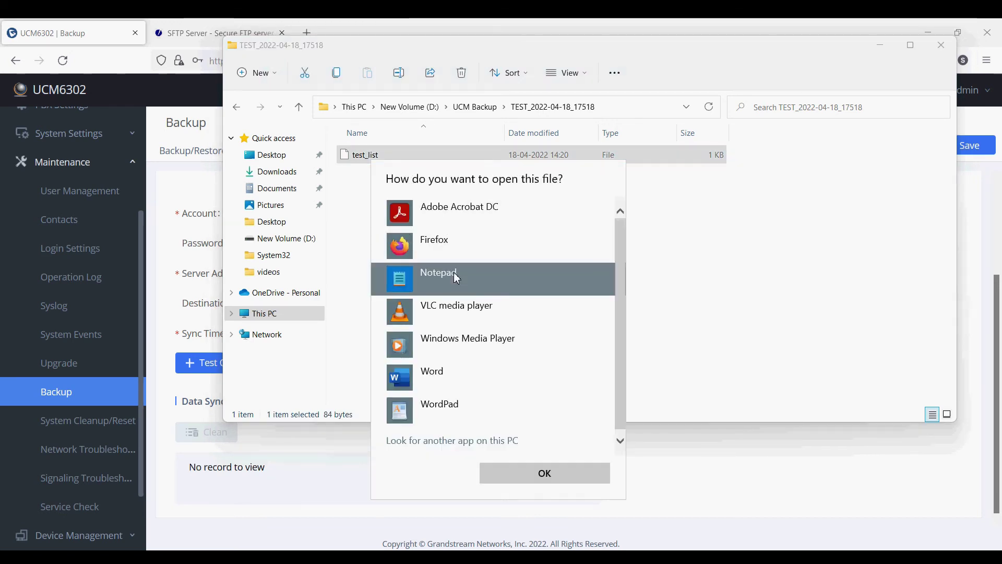
left_click(522, 478)
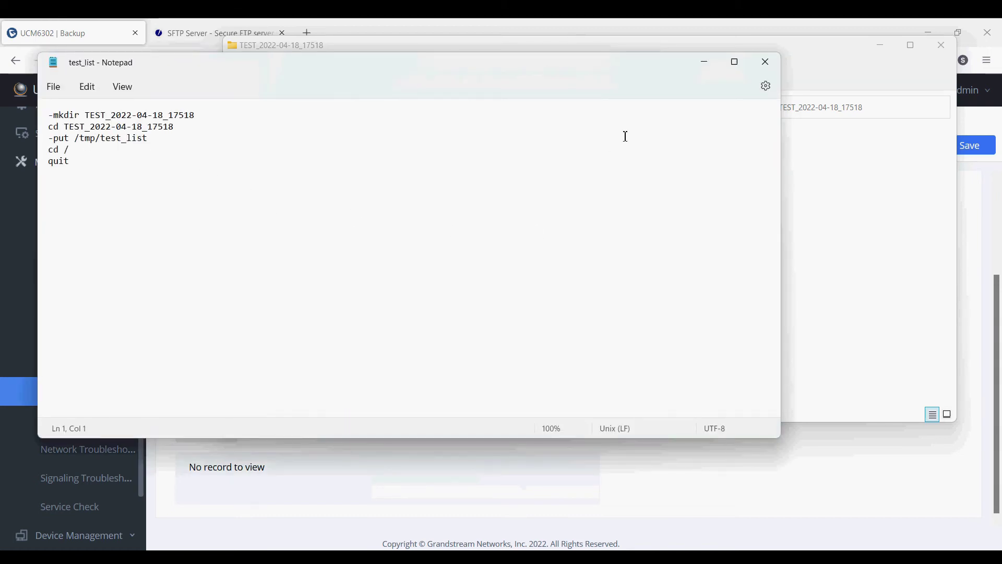
left_click(775, 60)
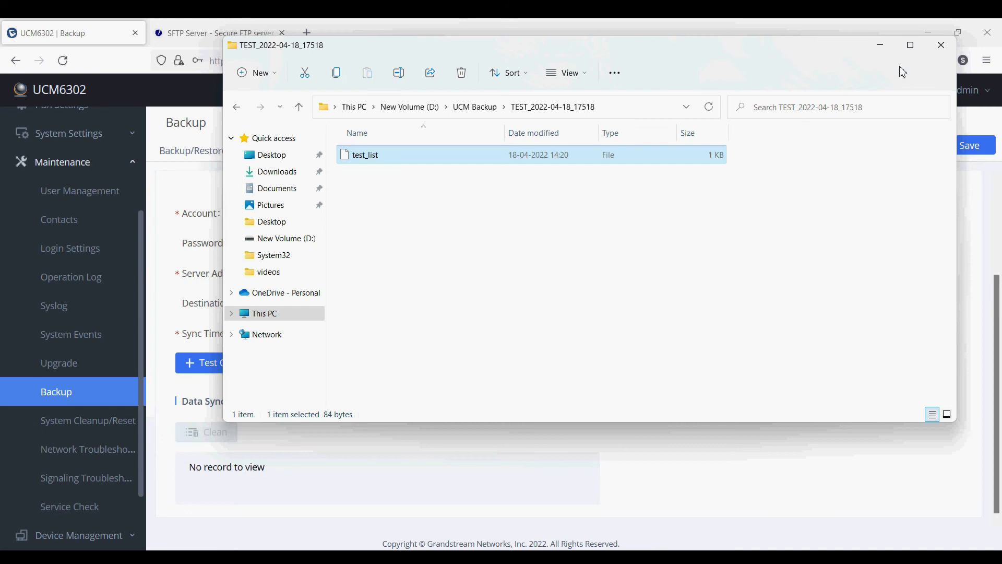
Step: Go back up to the UCM Backup folder and minimize File Explorer
left_click(562, 243)
key("BackSpace")
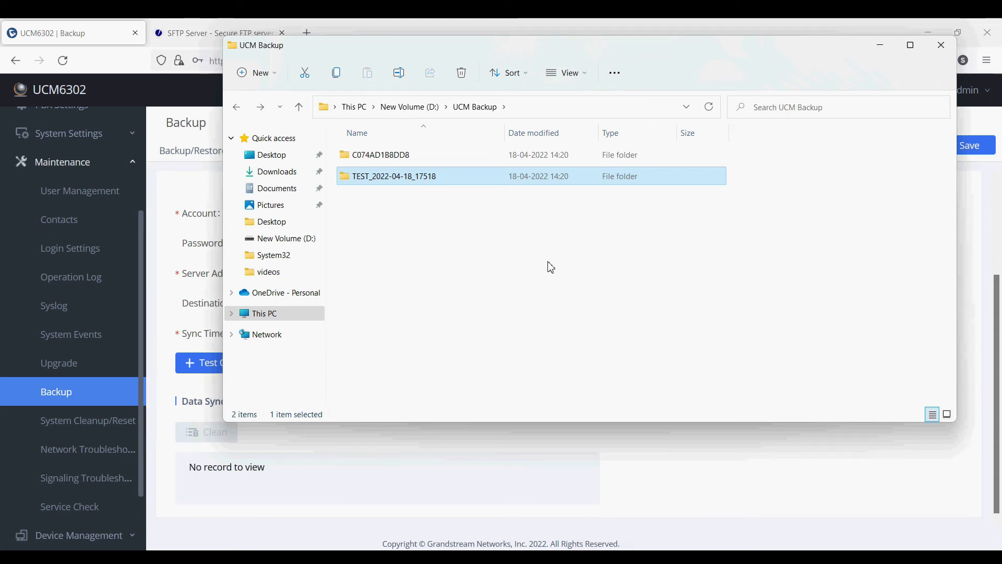
left_click(723, 463)
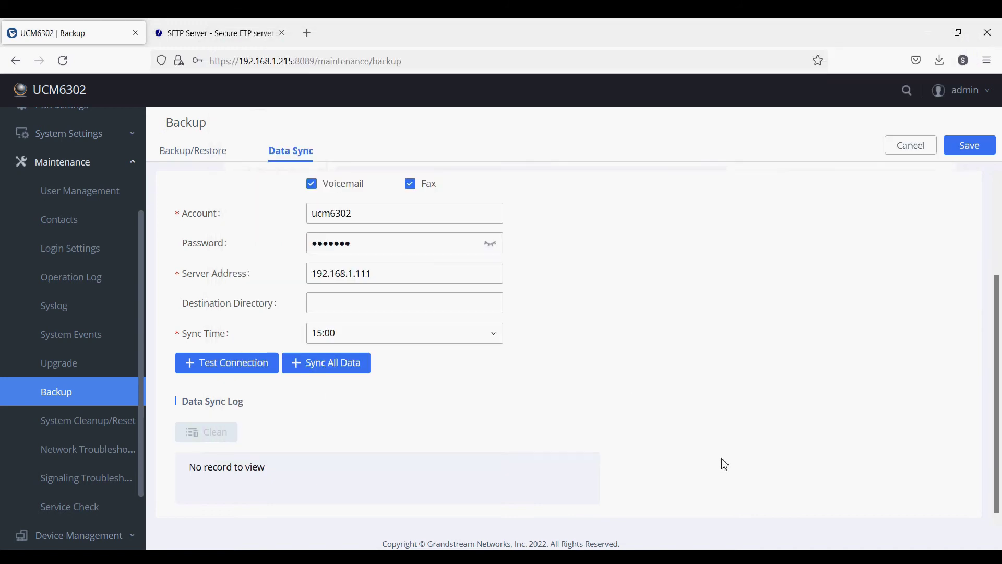
scroll(423, 339, "up", 3)
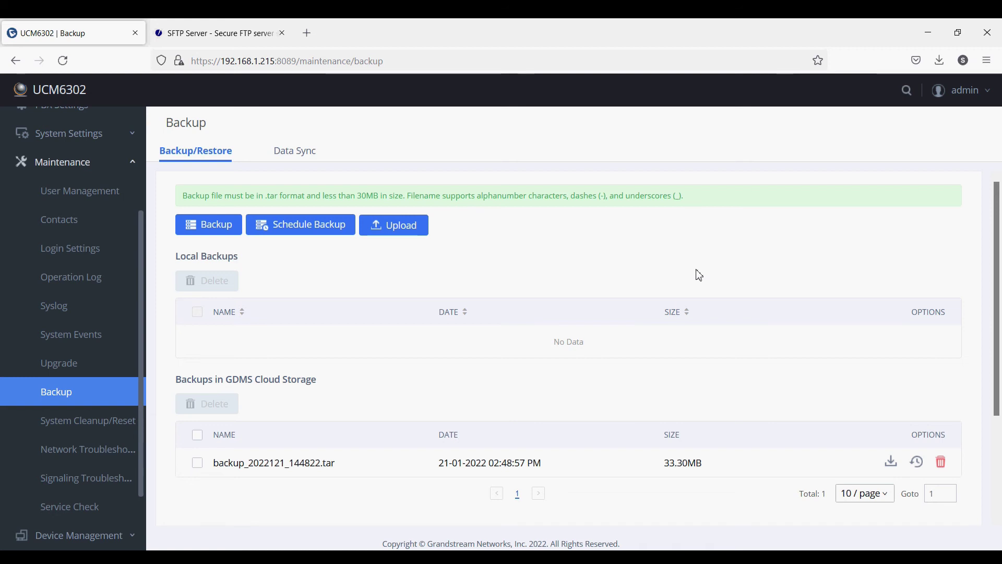
Step: Reopen the Schedule Backup form after briefly visiting Data Sync and Backup/Restore
left_click(302, 222)
scroll(408, 376, "down", 3)
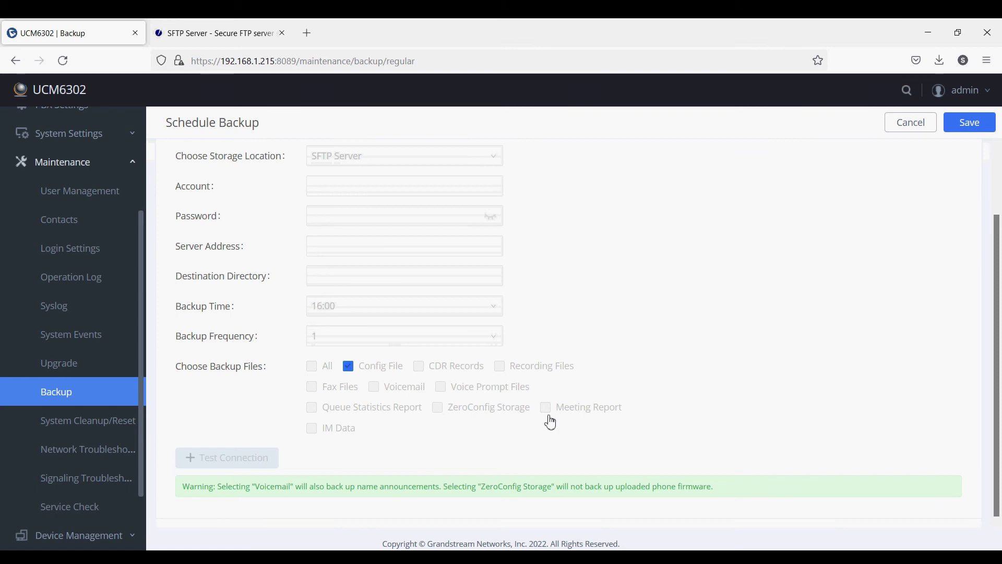
scroll(353, 451, "up", 1)
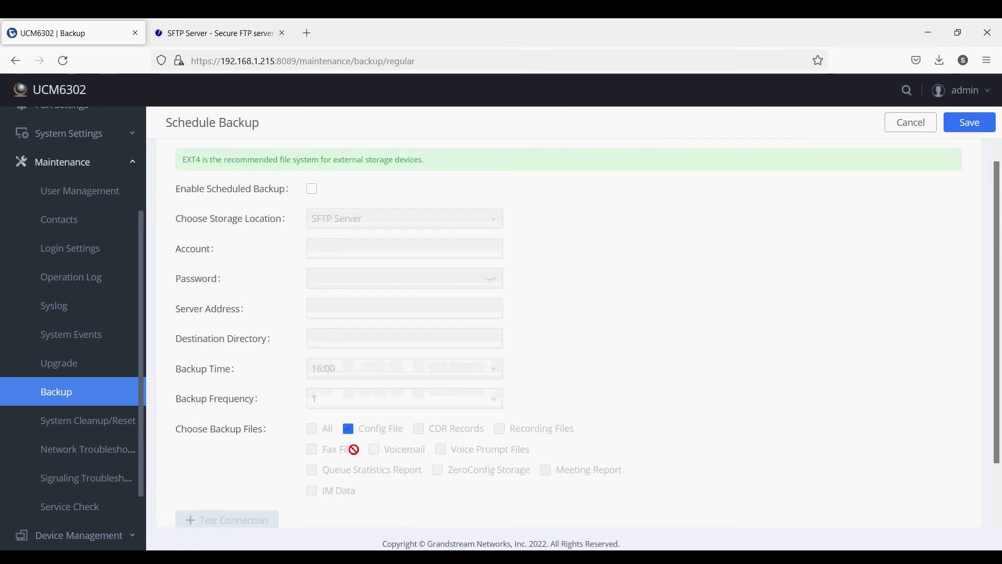
left_click(895, 134)
left_click(306, 152)
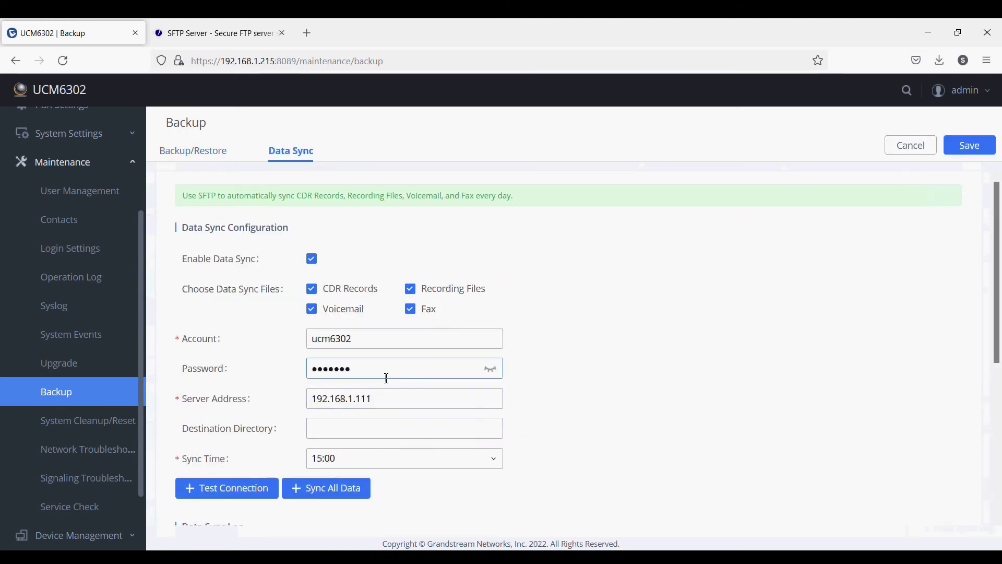
left_click(194, 150)
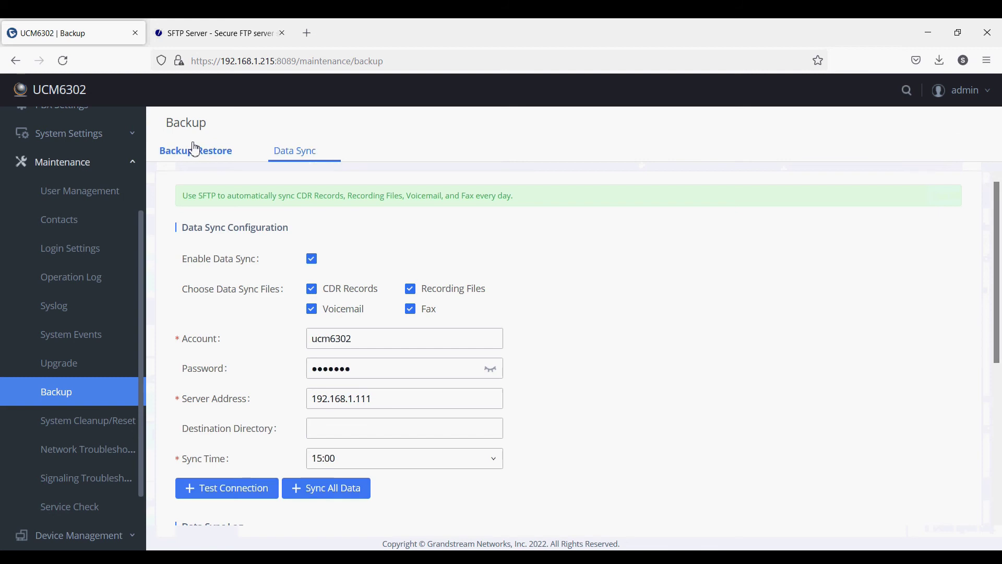
left_click(284, 226)
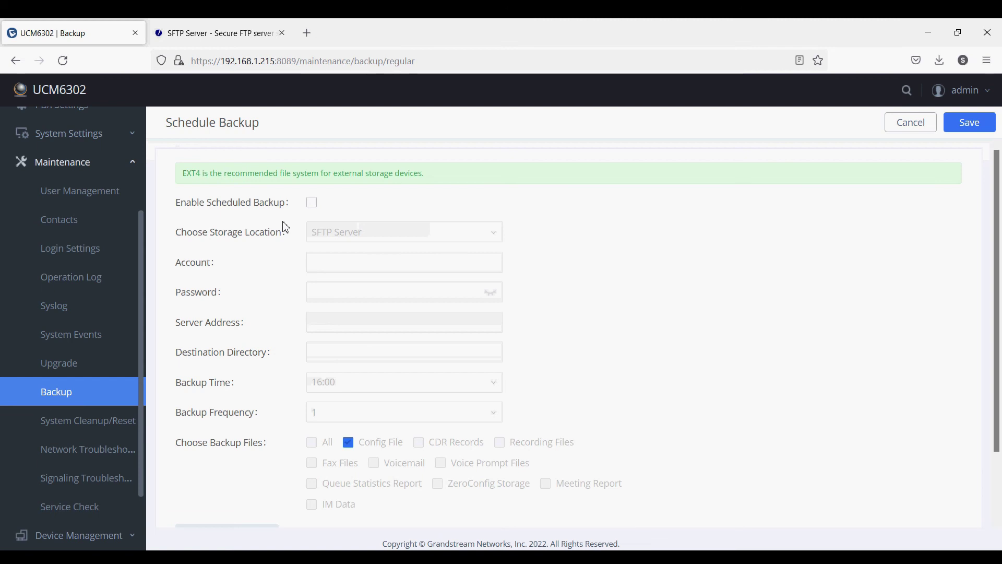
Step: Enable scheduled backup with account ucm6302, its password and server 192.168.1.111, then save
left_click(312, 202)
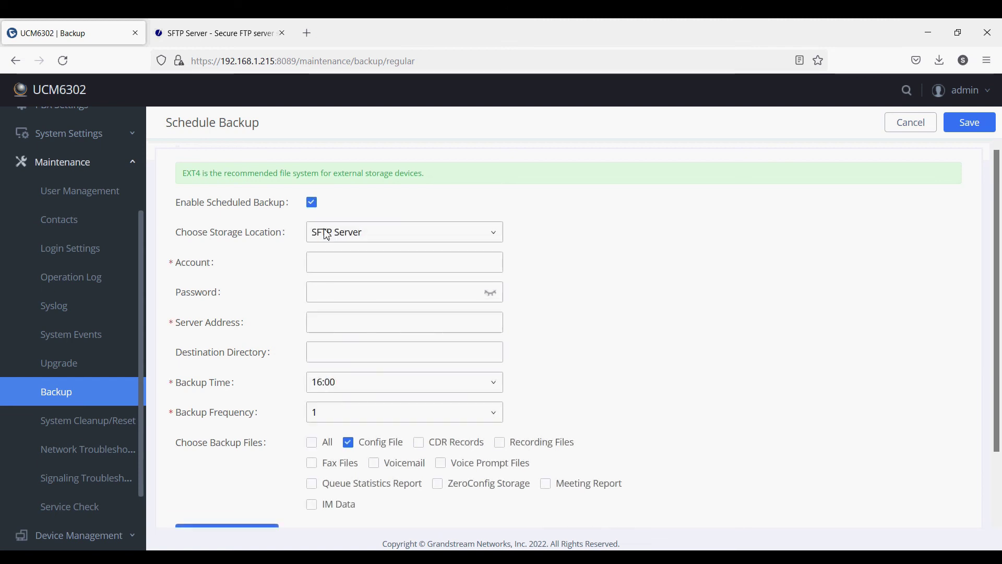
left_click(350, 264)
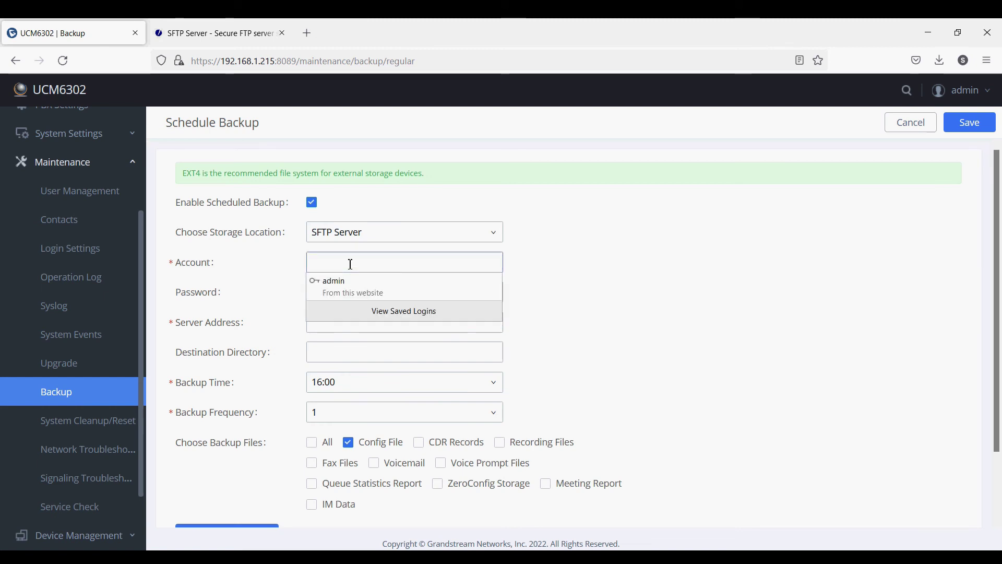
type("ucm6")
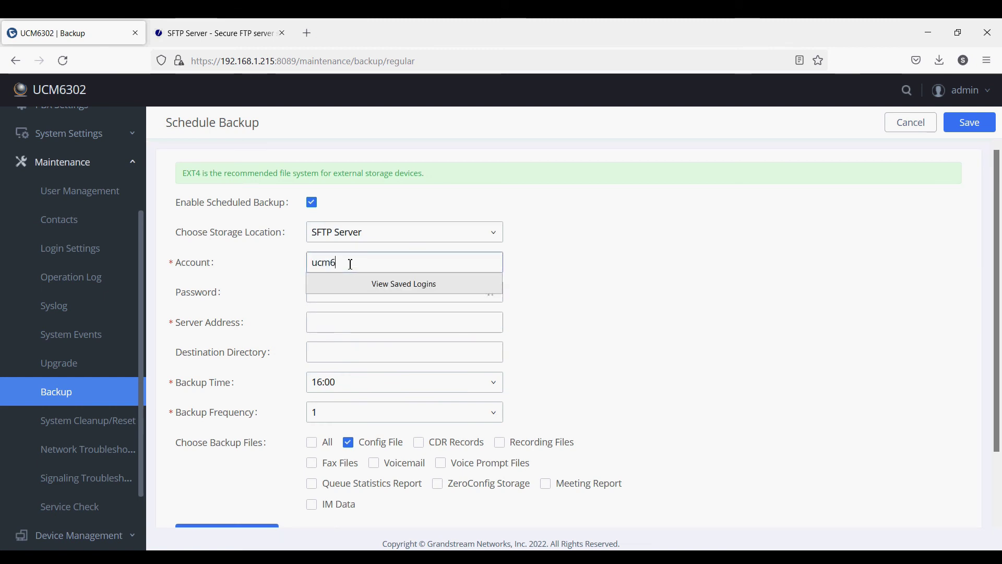
type("302")
key("Tab")
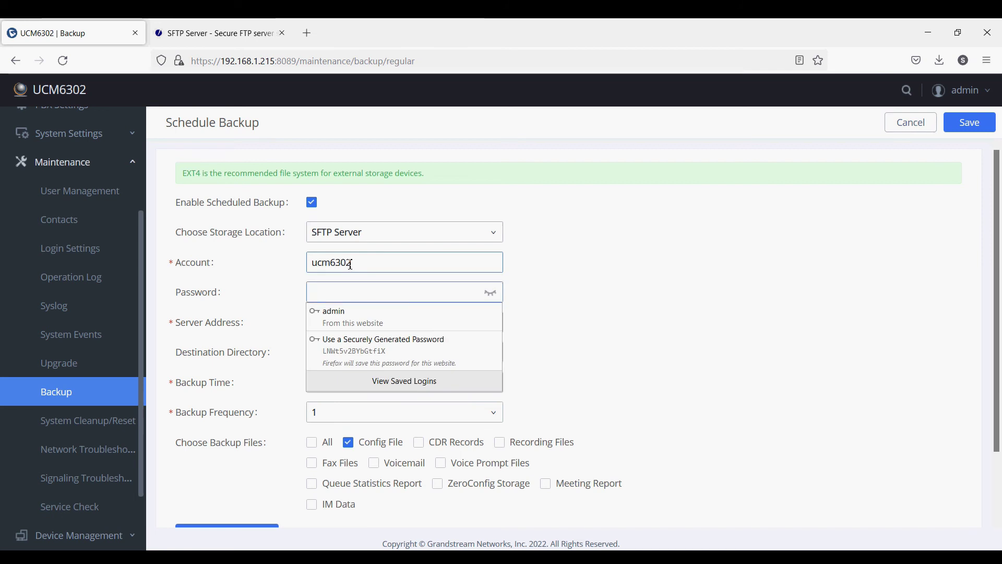
type("a")
type("••••")
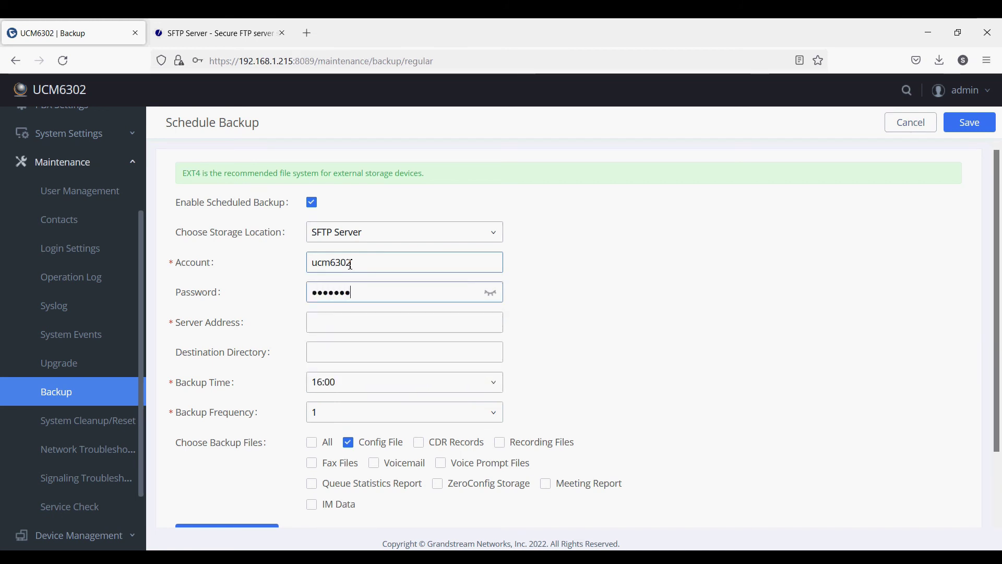
key("Tab")
type("192")
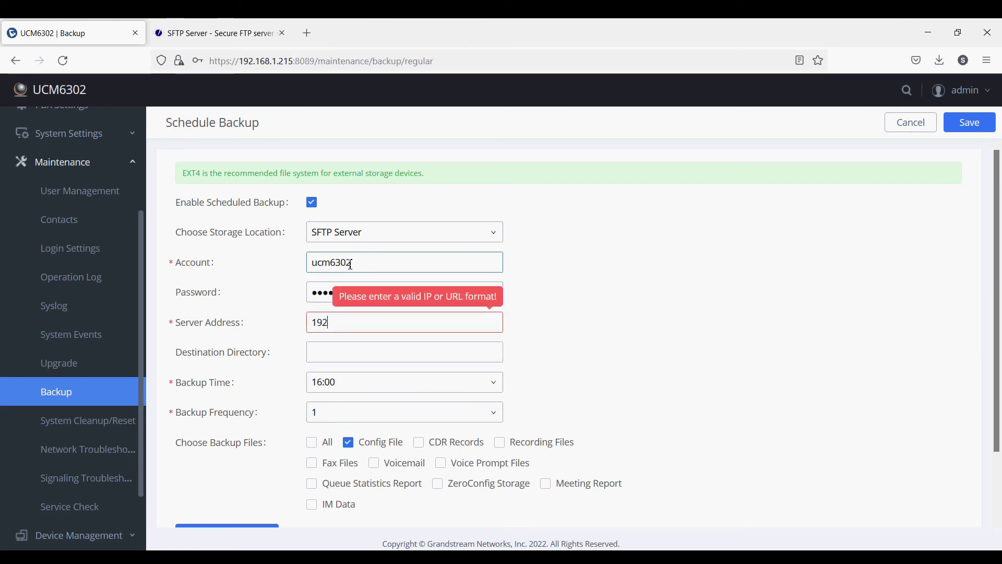
type(".168.1")
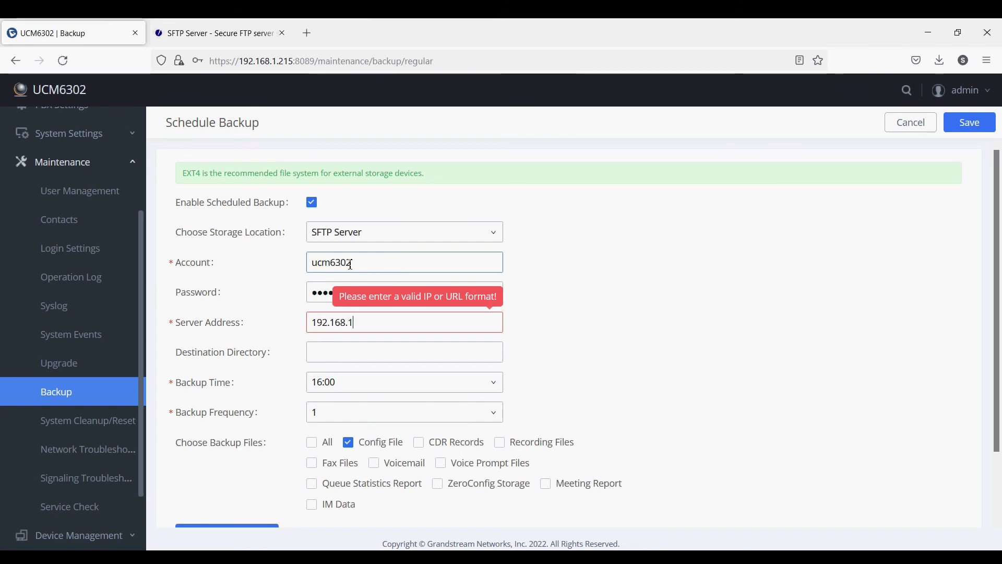
type(".111")
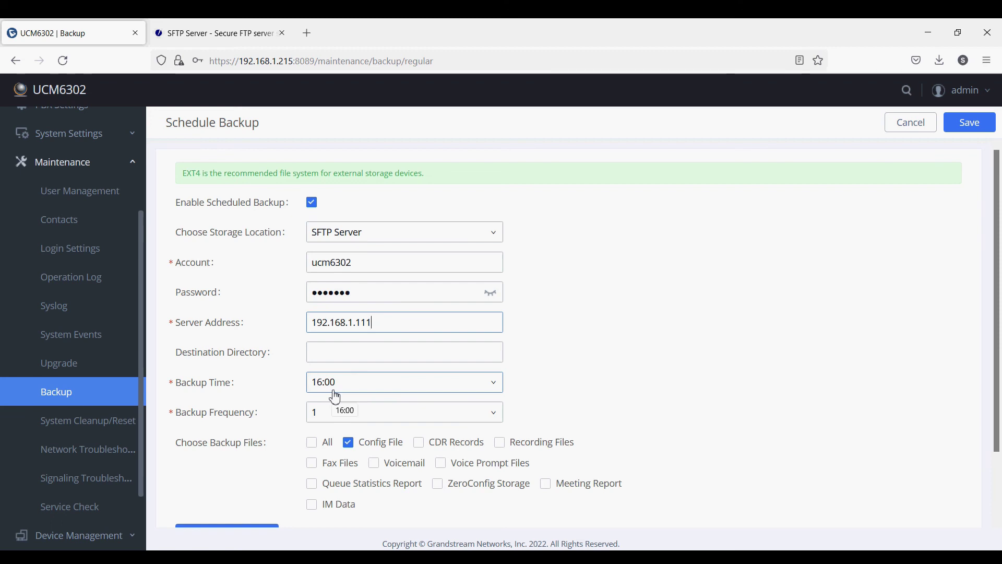
scroll(335, 396, "down", 2)
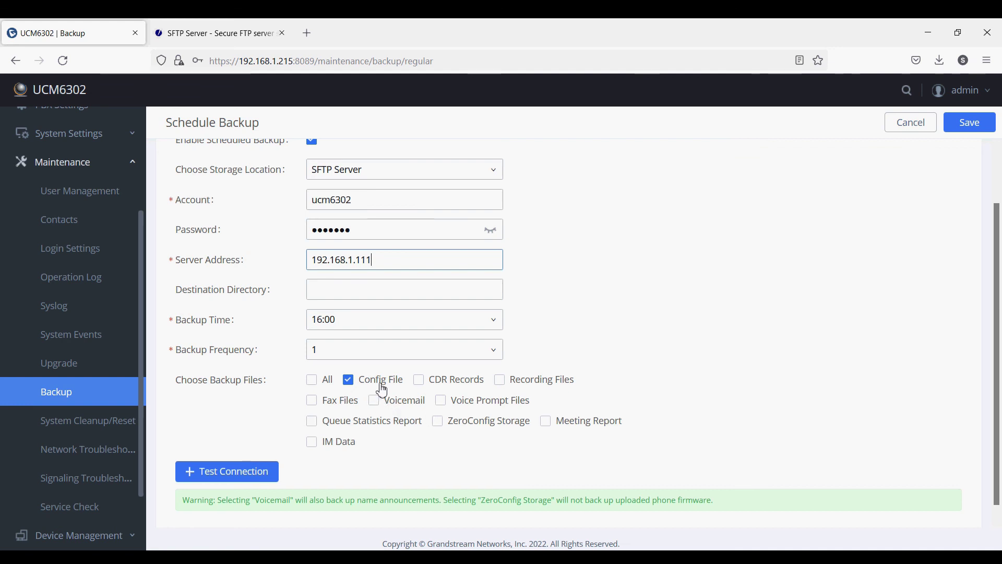
left_click(952, 125)
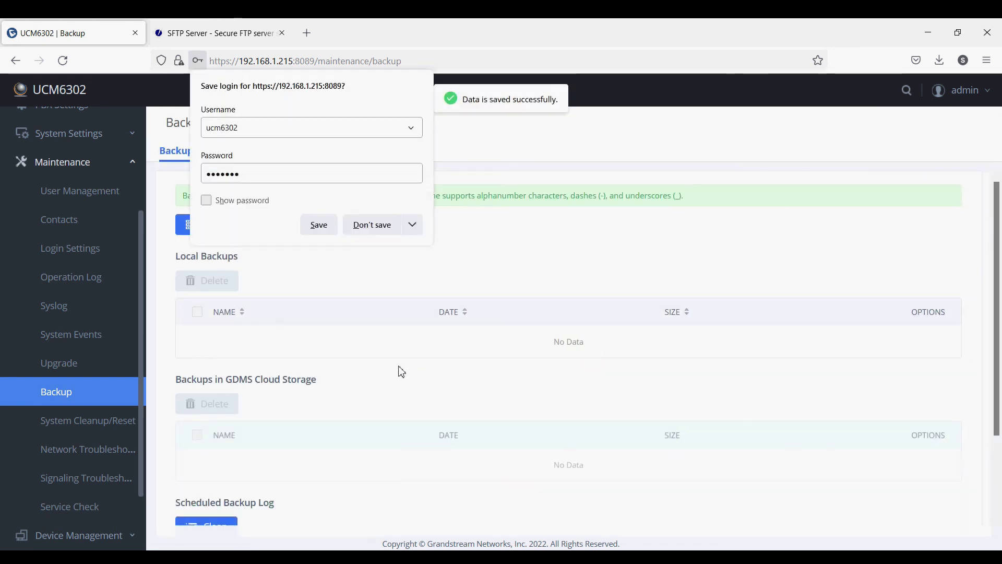
Step: Decline Firefox's login prompt and test the SFTP connection from the Schedule Backup form
left_click(374, 225)
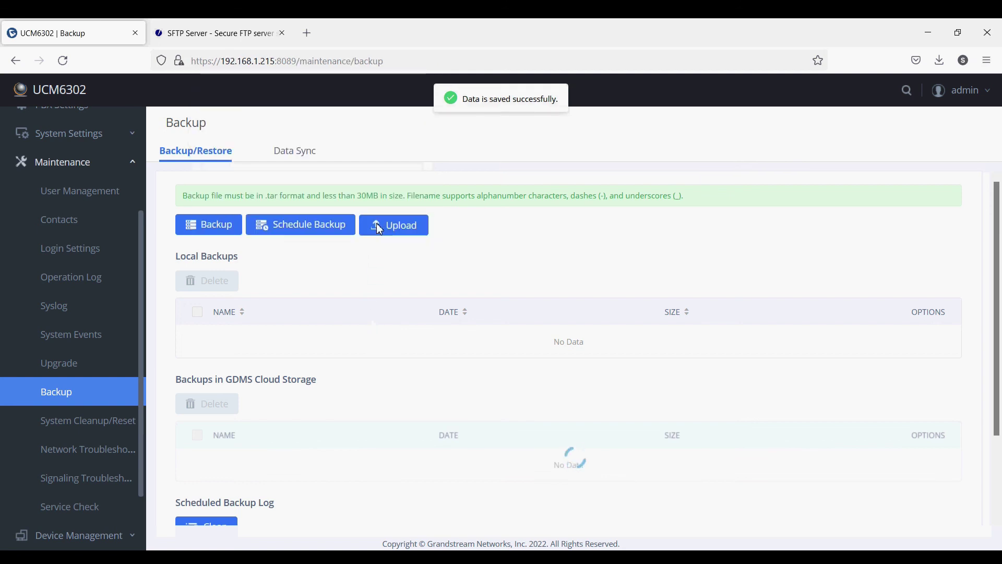
left_click(308, 226)
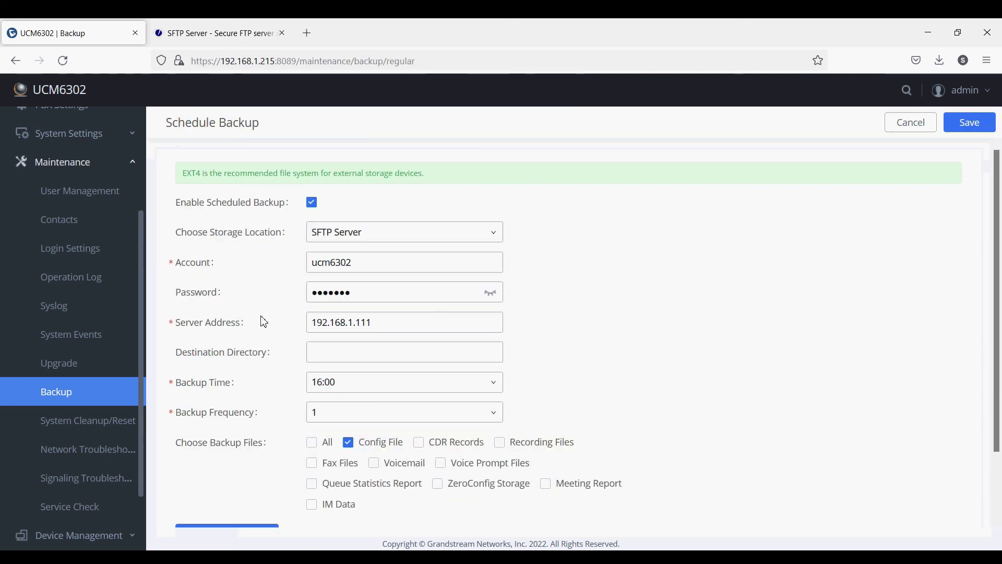
scroll(259, 345, "down", 2)
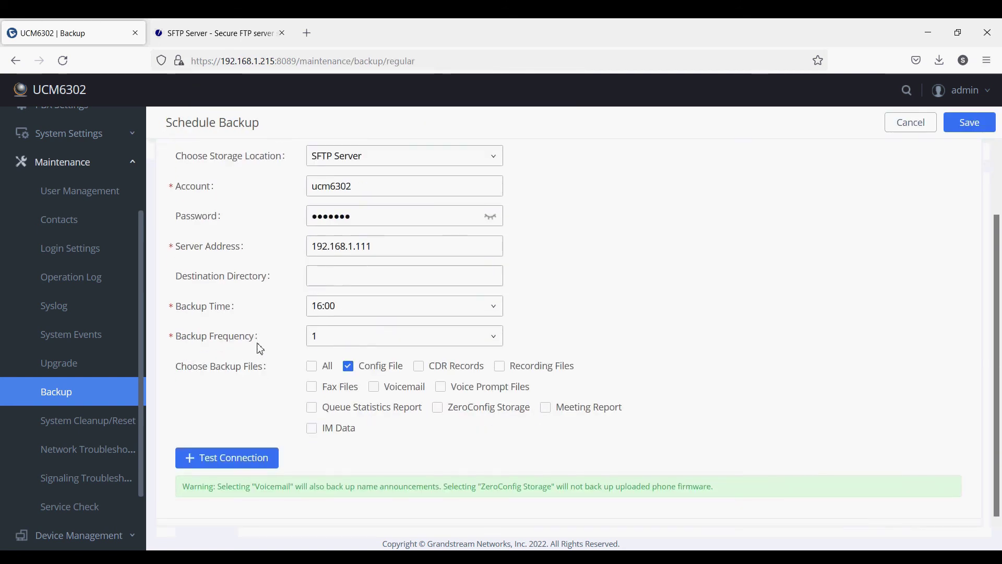
left_click(229, 457)
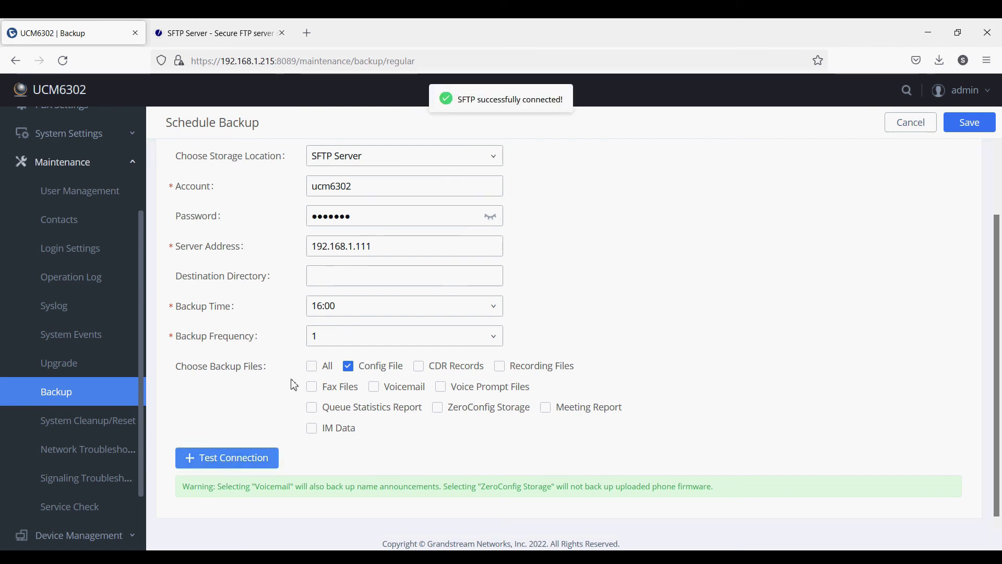
scroll(290, 384, "up", 2)
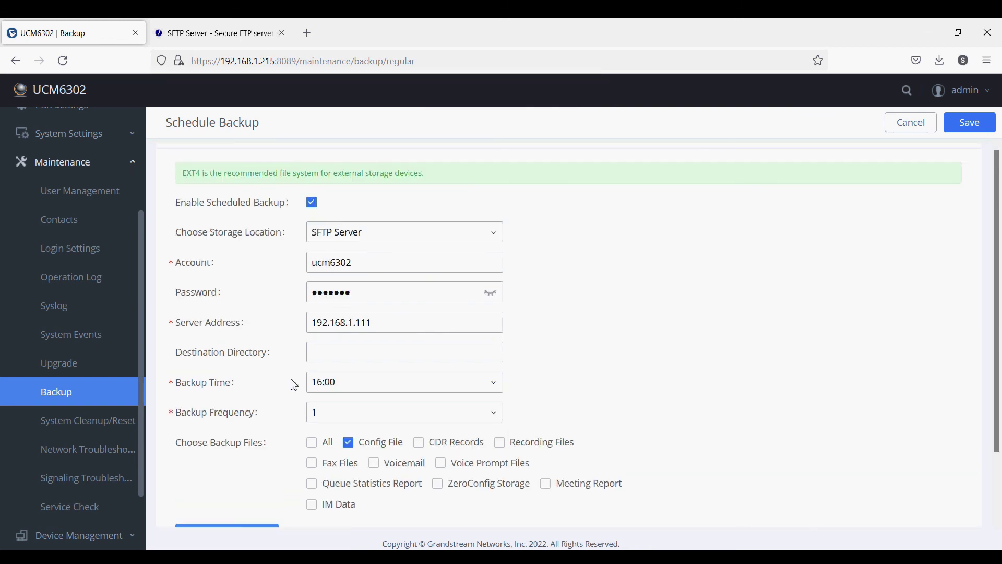
scroll(291, 383, "down", 2)
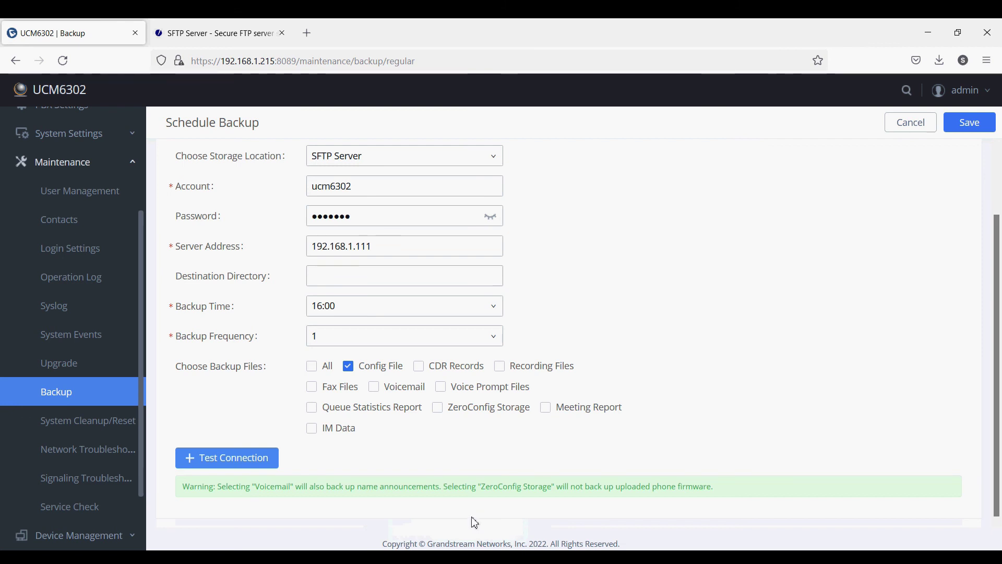
key("super+r")
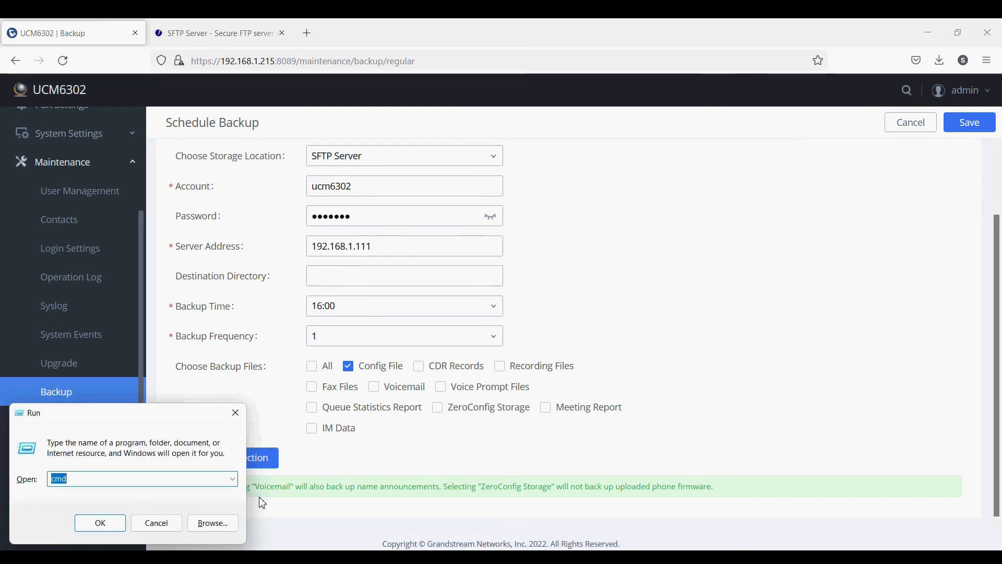
Step: Check the D:\UCM Backup test folders, finding test_list in TEST_2022-04-18_19649, then close Explorer
double_click(785, 183)
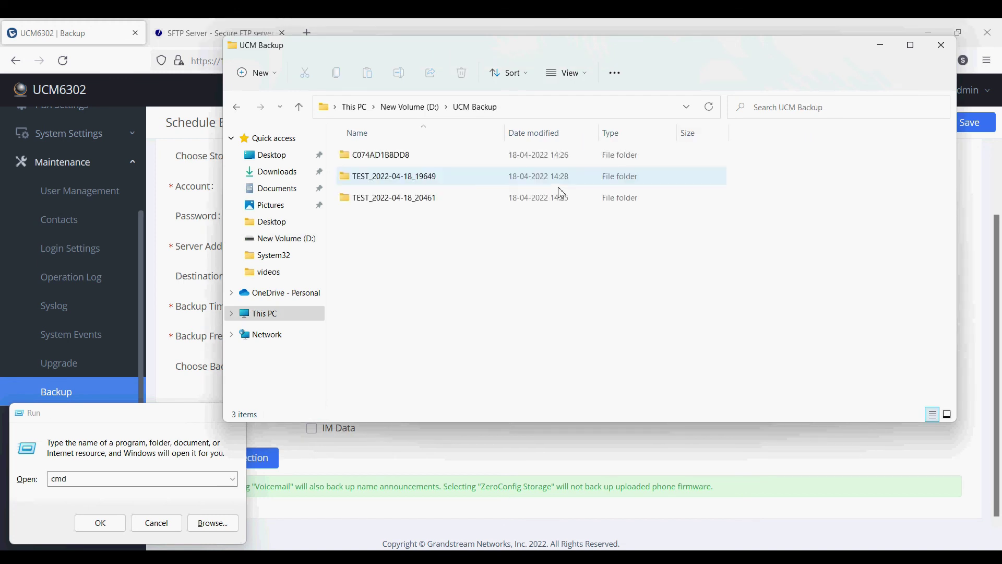
left_click(421, 199)
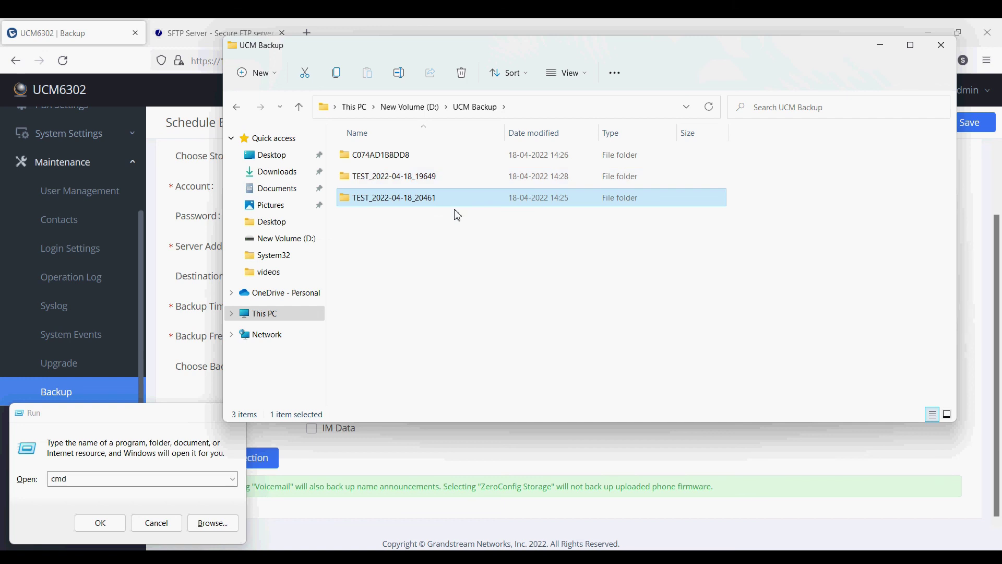
double_click(559, 177)
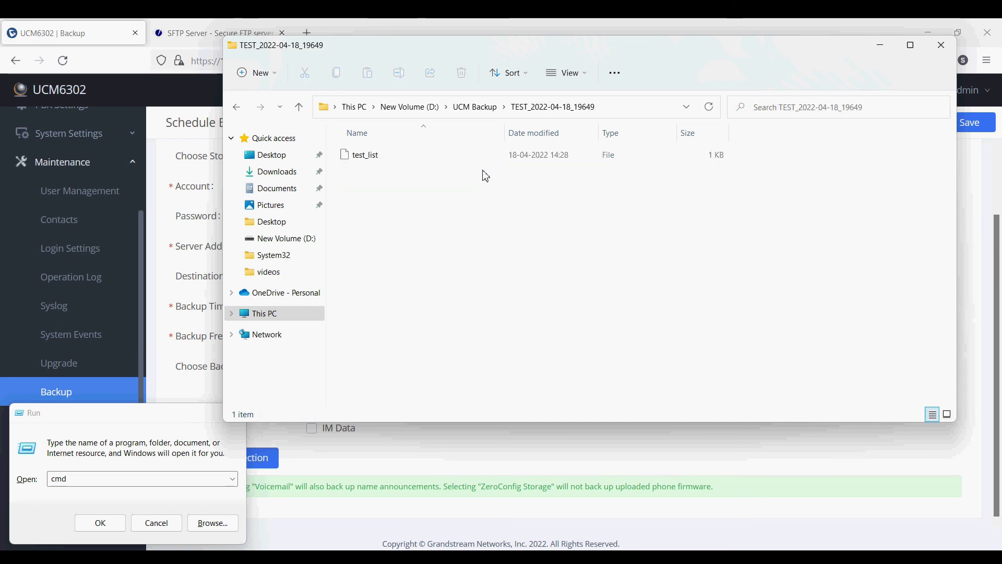
left_click(410, 161)
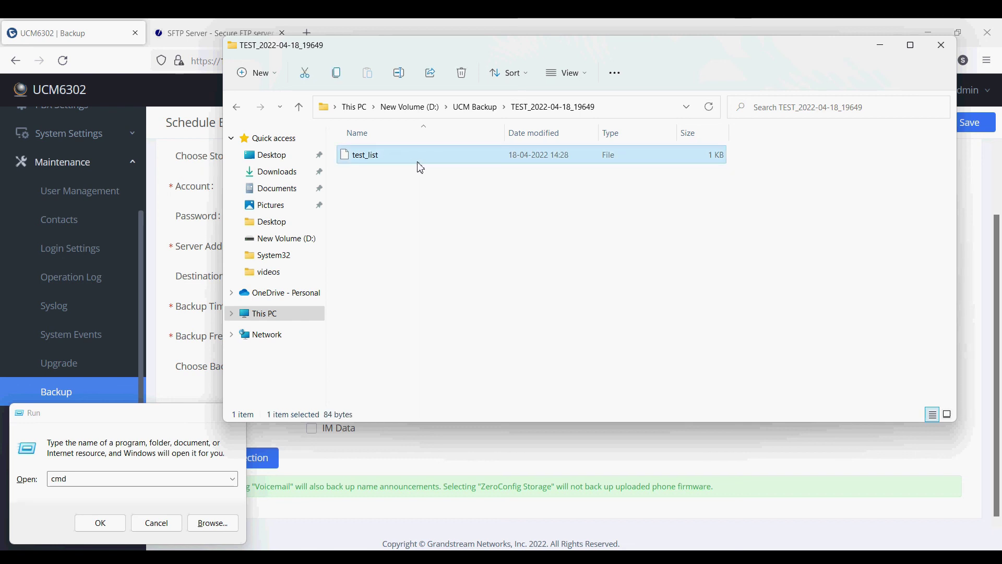
left_click(942, 45)
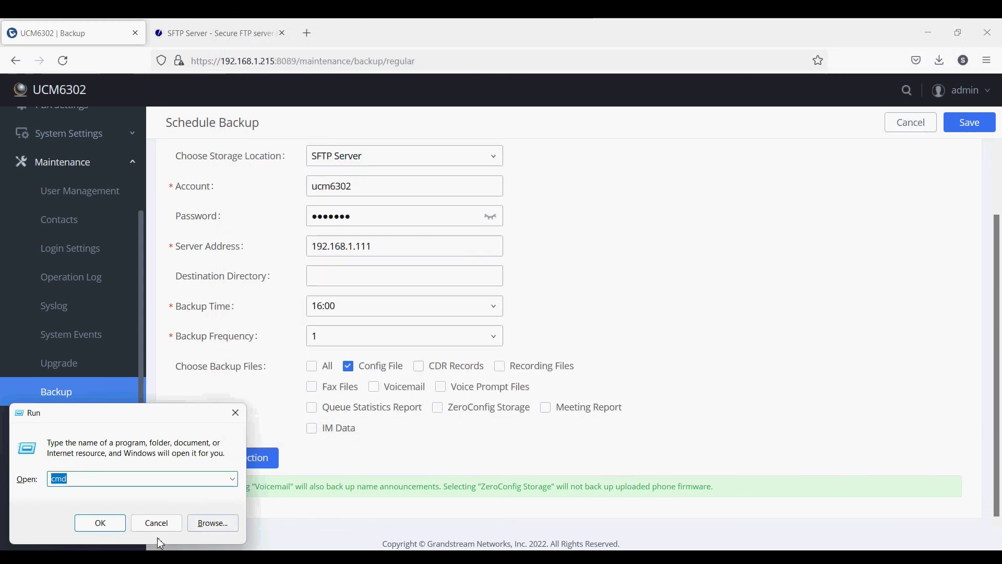
Step: Dismiss the Run prompt and cancel the Schedule Backup form, returning to Backup/Restore
left_click(156, 523)
scroll(597, 233, "up", 2)
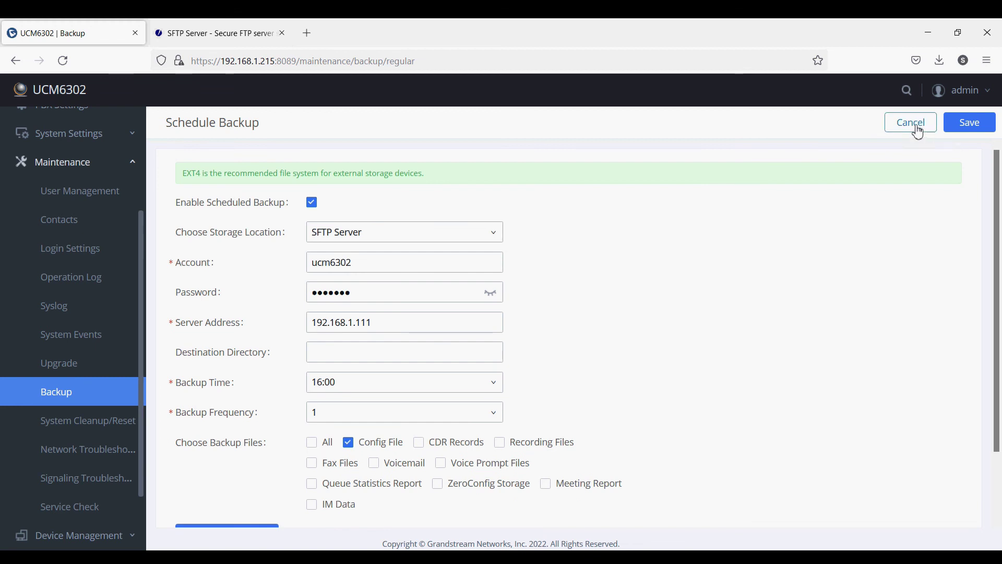
left_click(913, 128)
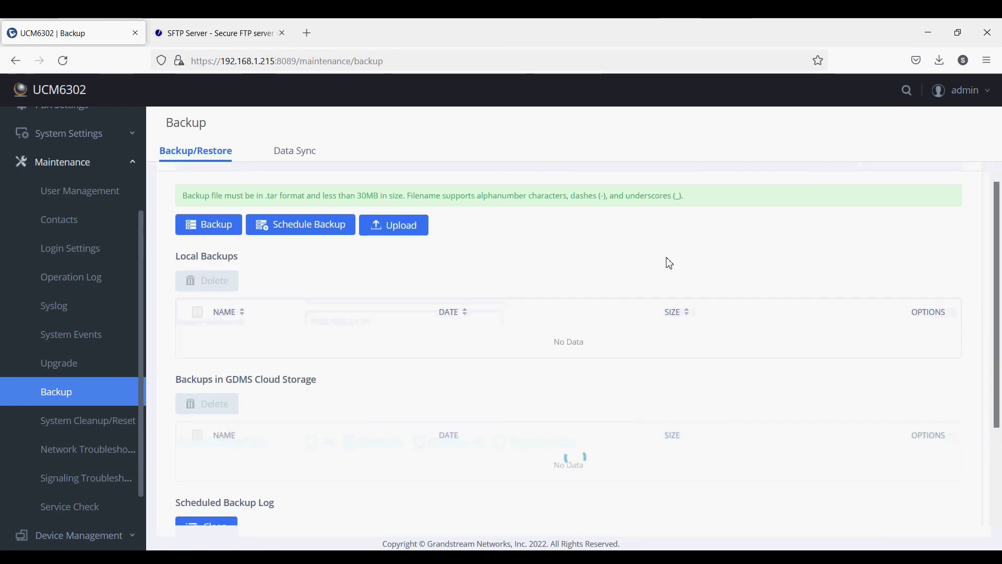